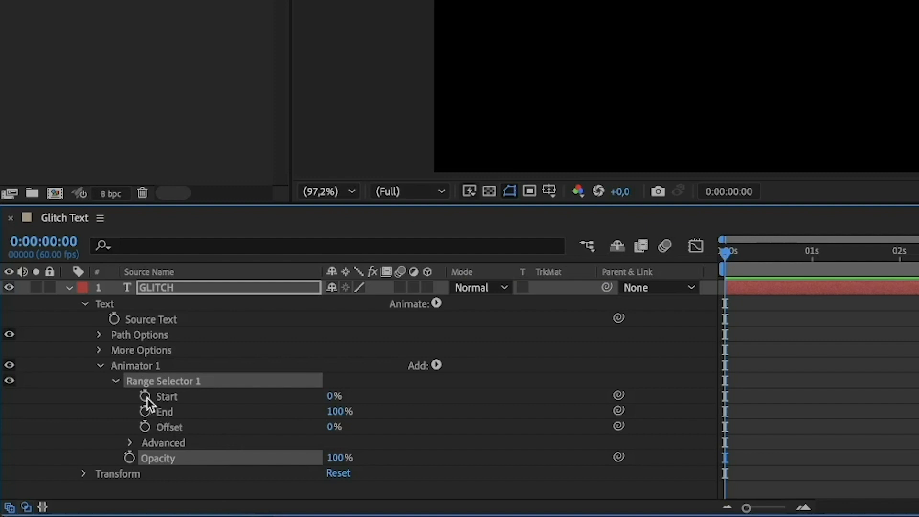
# Step: Keyframe the Start of Animator 1's Range Selector 1 from 0% at 0:00:00:00 to 100% at 0:00:01:20
pyautogui.click(145, 396)
pyautogui.moveTo(814, 254); pyautogui.dragTo(841, 256)
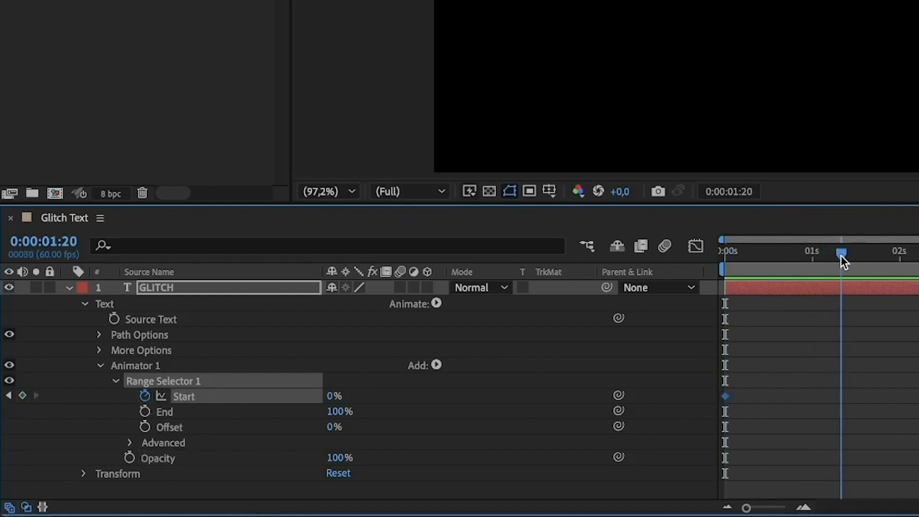
pyautogui.click(23, 396)
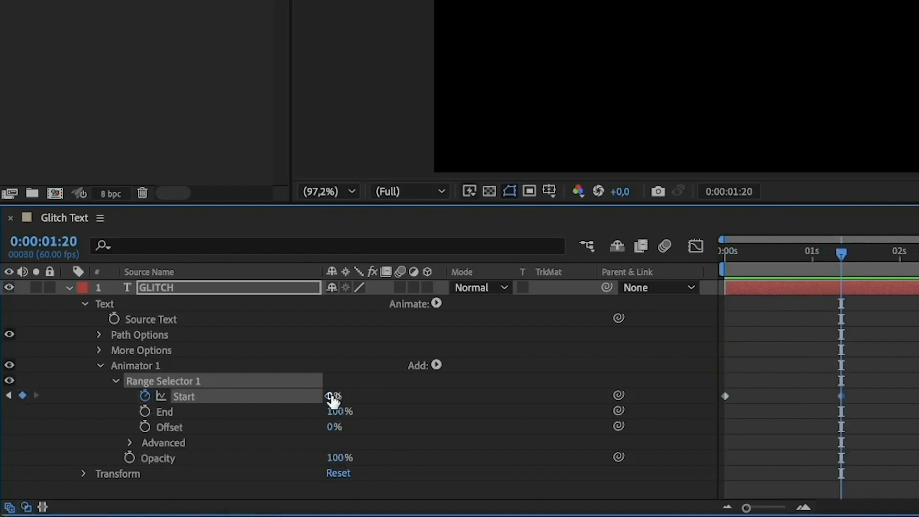
pyautogui.moveTo(335, 401); pyautogui.dragTo(544, 386)
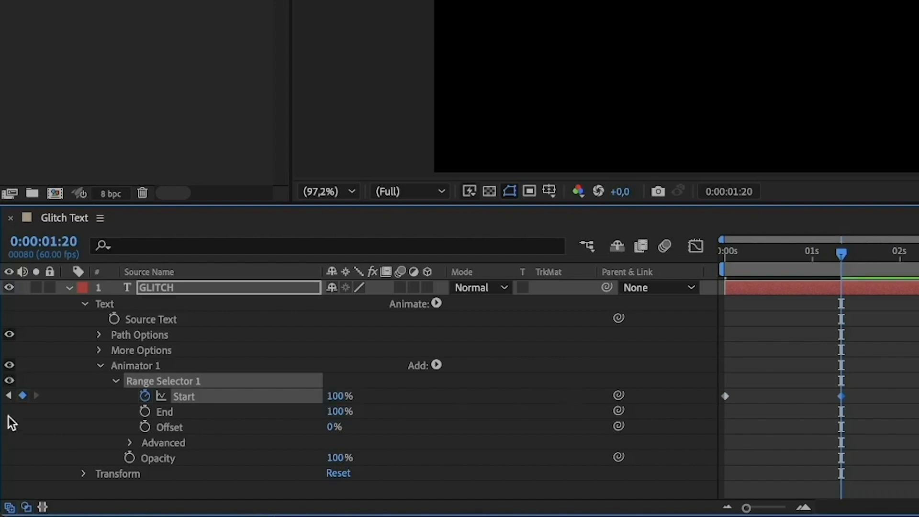
# Step: Return to the first Start keyframe and set Animator 1's Opacity to 0%
pyautogui.click(9, 396)
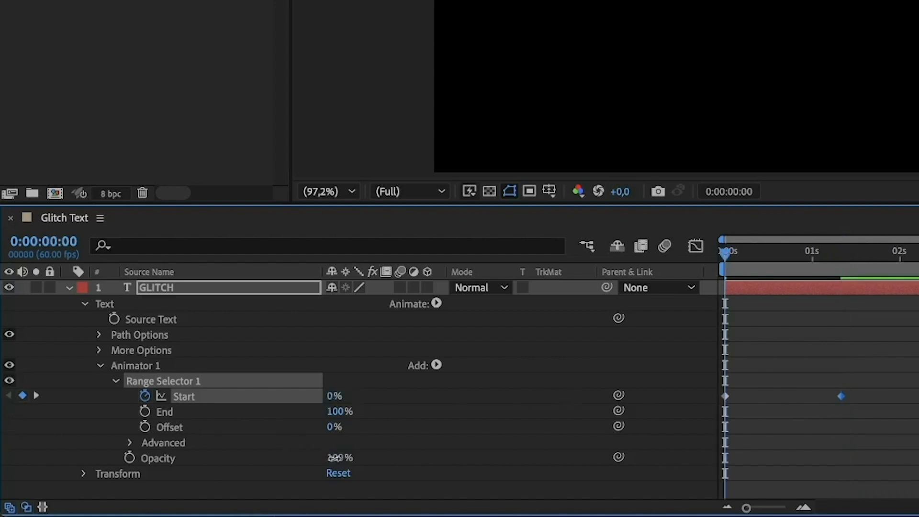
pyautogui.moveTo(334, 459); pyautogui.dragTo(210, 465)
pyautogui.click(202, 464)
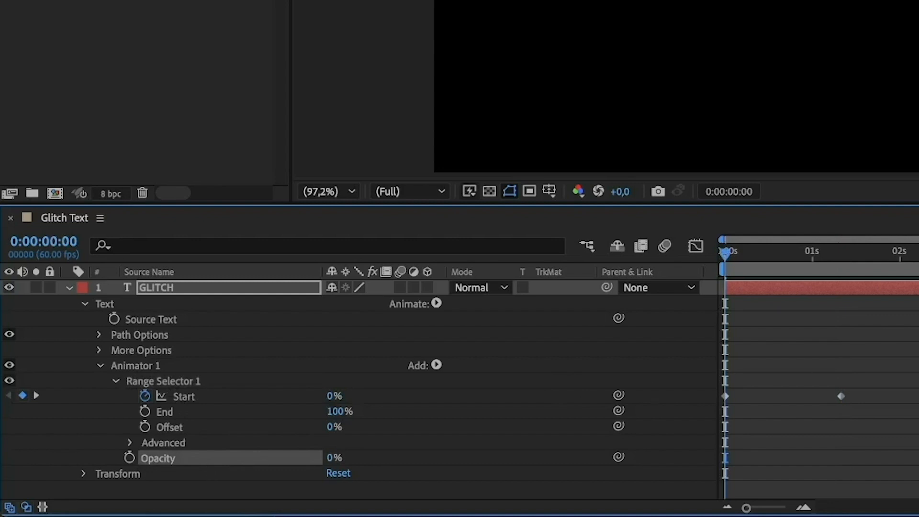
# Step: Select both Start keyframes and ease their speed graph into a sharp peak midway between them
pyautogui.moveTo(917, 353); pyautogui.dragTo(704, 433)
pyautogui.click(696, 247)
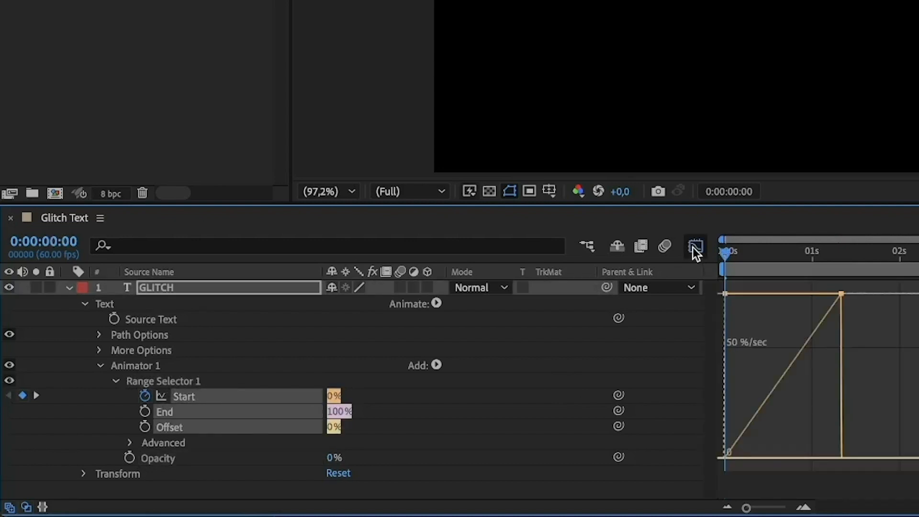
pyautogui.moveTo(831, 298); pyautogui.dragTo(771, 461)
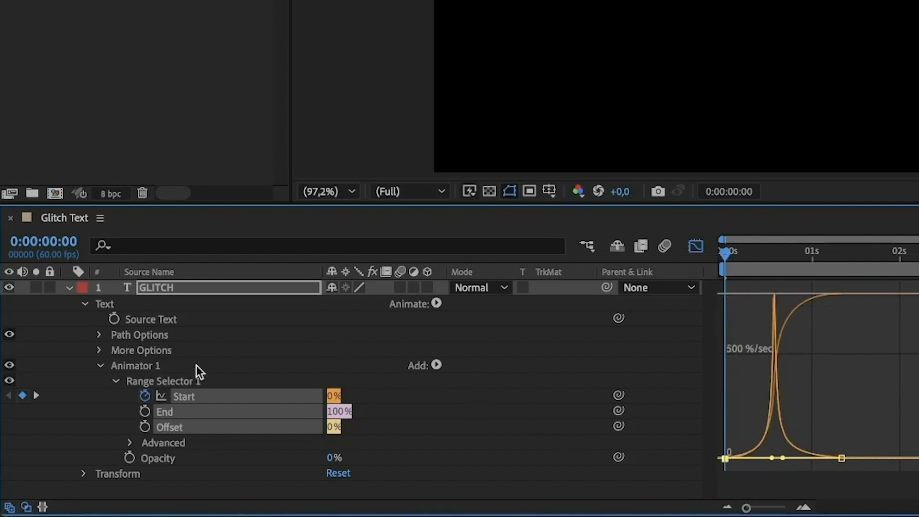
# Step: Turn on Randomize Order in the Advanced settings of Animator 1's range selector
pyautogui.click(130, 441)
pyautogui.scroll(-4, 130, 443)
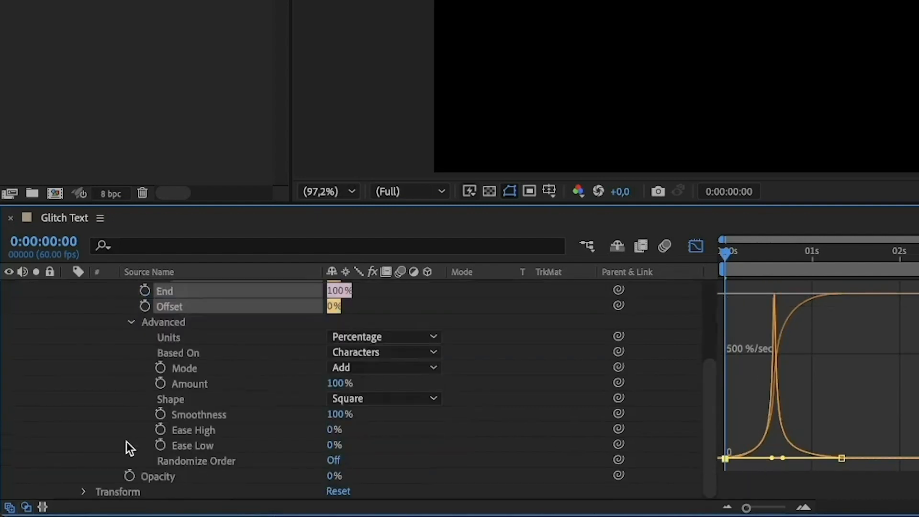
pyautogui.click(333, 460)
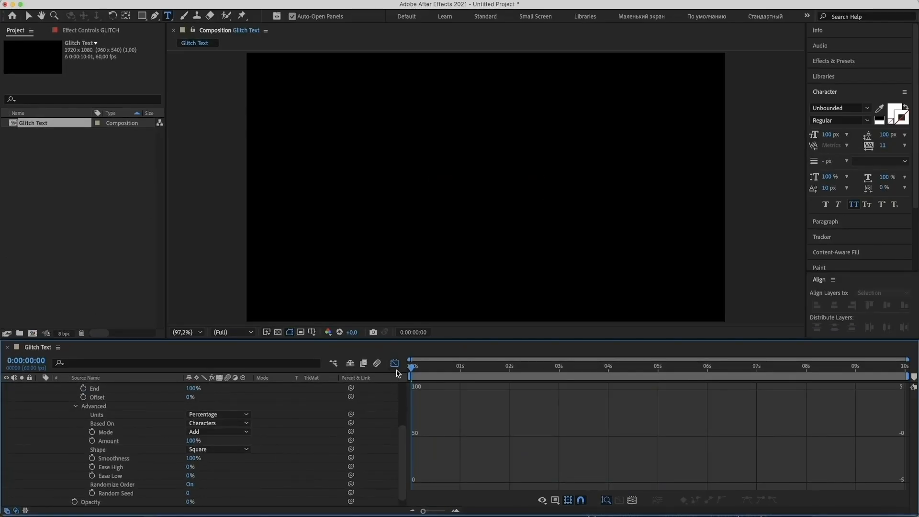
# Step: Close the graph editor, set Animator 1's Random Seed to 12 and preview the letter reveal from the start
pyautogui.click(394, 363)
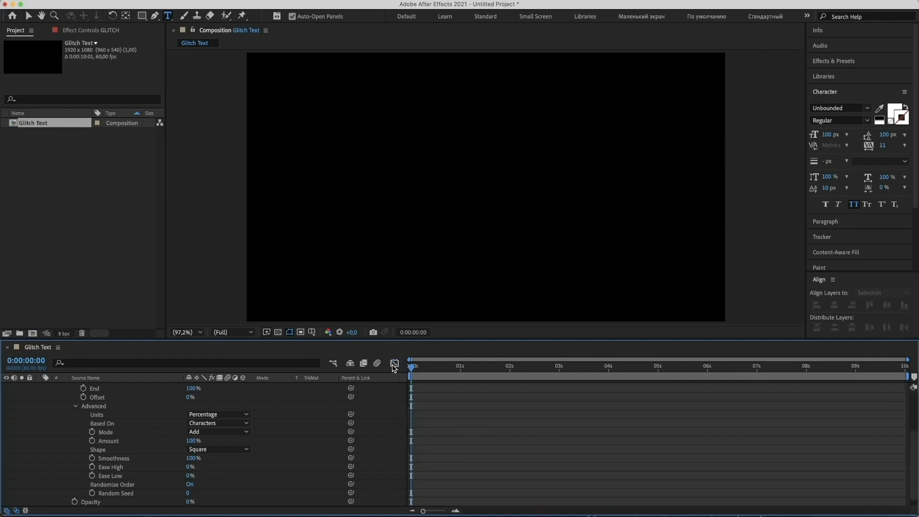
pyautogui.moveTo(415, 371); pyautogui.dragTo(442, 372)
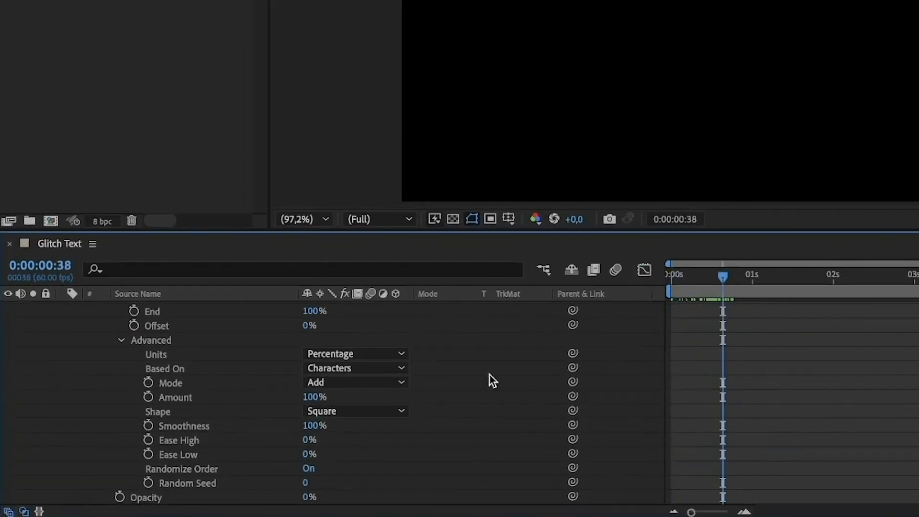
pyautogui.click(305, 483)
pyautogui.write('12')
pyautogui.press('Return')
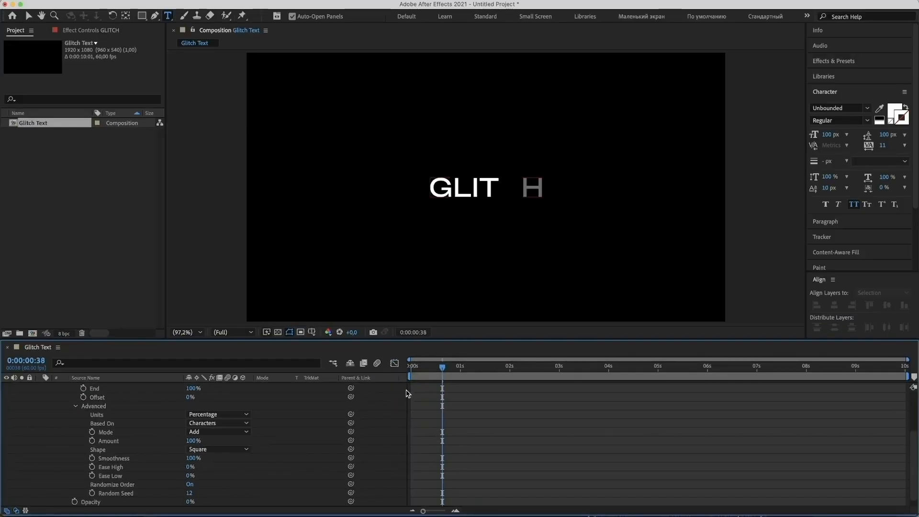
pyautogui.moveTo(424, 369); pyautogui.dragTo(405, 372)
pyautogui.press('space')
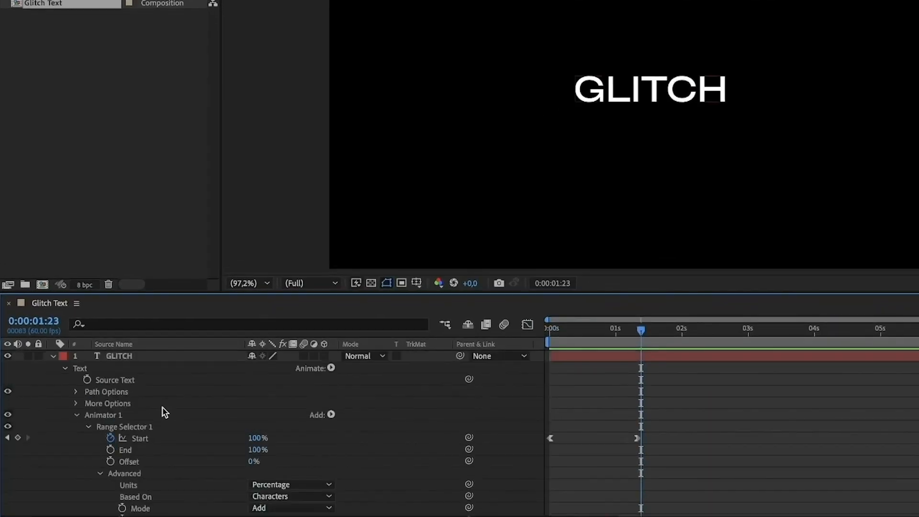
# Step: Disable Animator 1 and add a Position animator to the GLITCH text layer
pyautogui.click(77, 415)
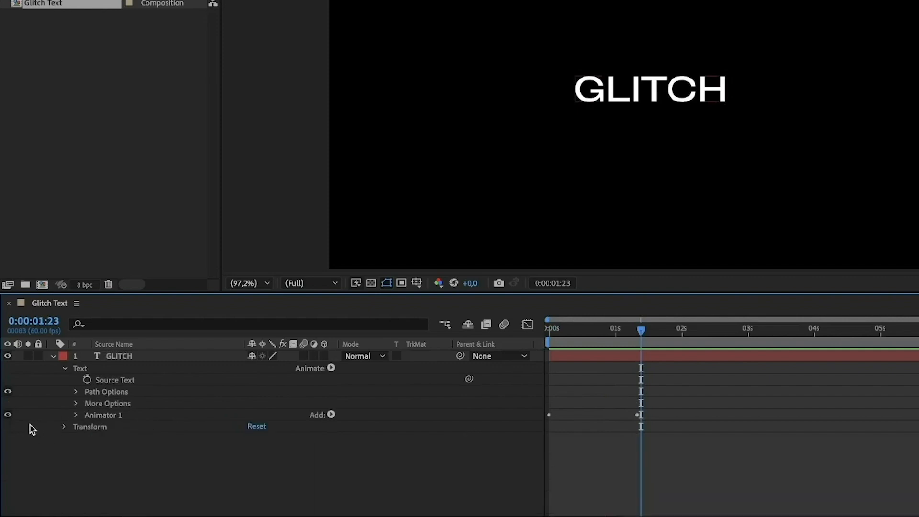
pyautogui.click(7, 414)
pyautogui.click(331, 368)
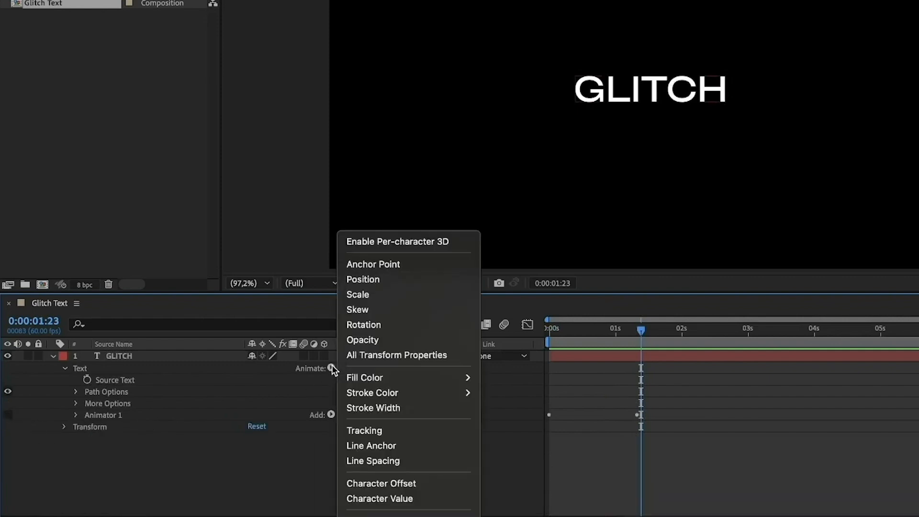
pyautogui.click(148, 372)
pyautogui.click(133, 358)
pyautogui.click(331, 368)
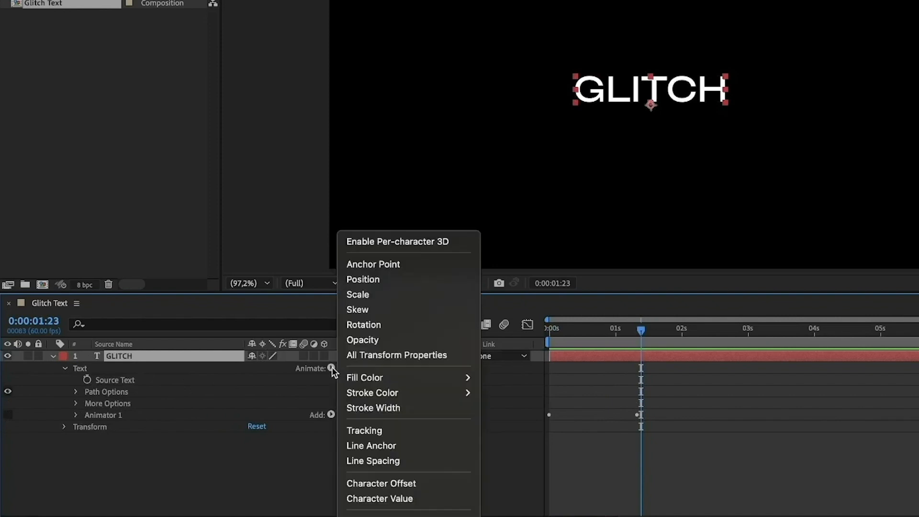
pyautogui.click(400, 279)
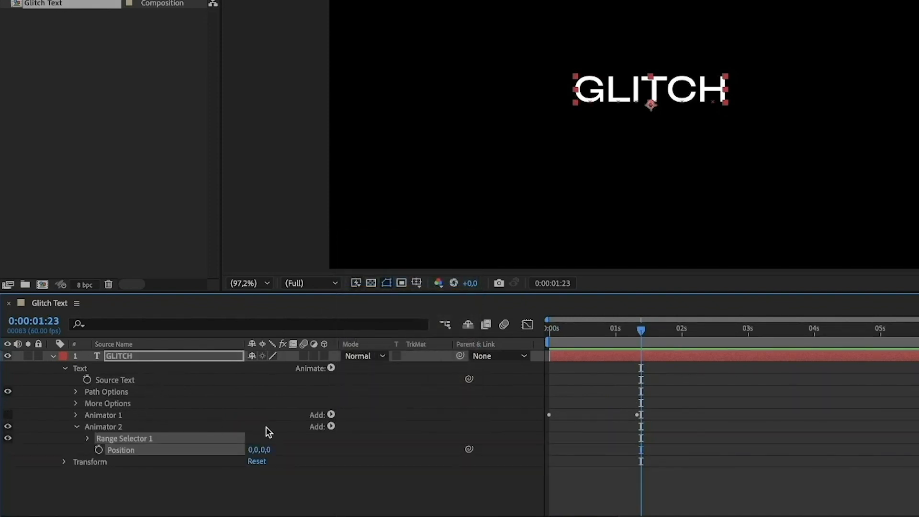
# Step: Set Animator 2's vertical Position to 64 and its range selector Start to 31%
pyautogui.moveTo(268, 453); pyautogui.dragTo(316, 446)
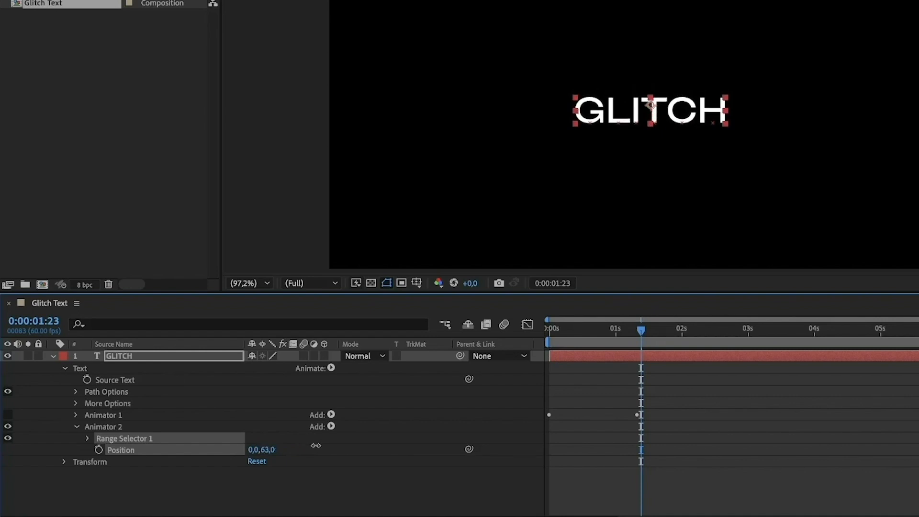
pyautogui.click(85, 439)
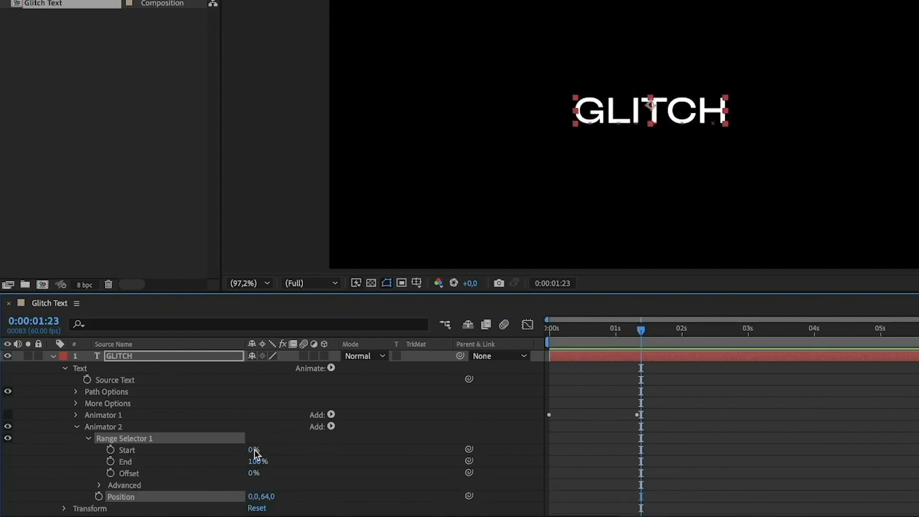
pyautogui.click(252, 451)
pyautogui.write('31')
pyautogui.click(327, 456)
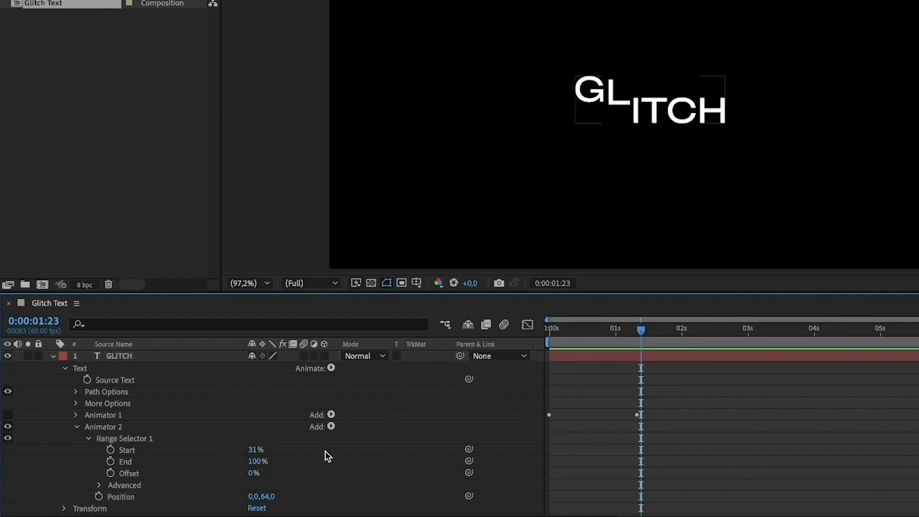
# Step: Turn on Randomize Order for Animator 2's range selector and set its Random Seed to 1
pyautogui.click(99, 485)
pyautogui.scroll(-5, 100, 488)
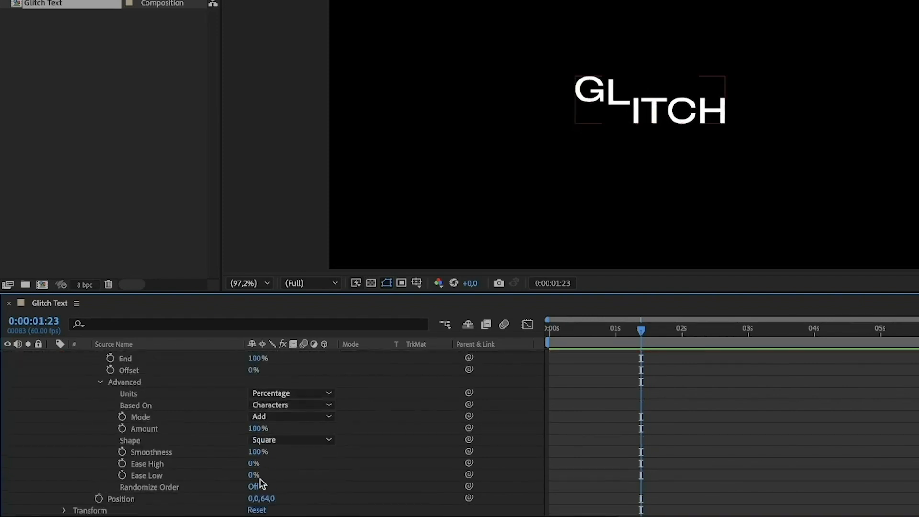
pyautogui.click(253, 486)
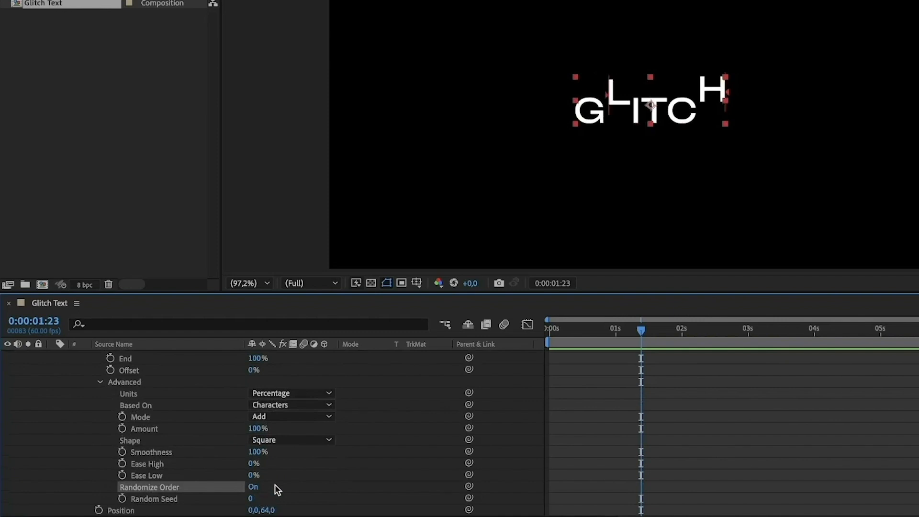
pyautogui.scroll(4, 280, 487)
pyautogui.scroll(-5, 284, 486)
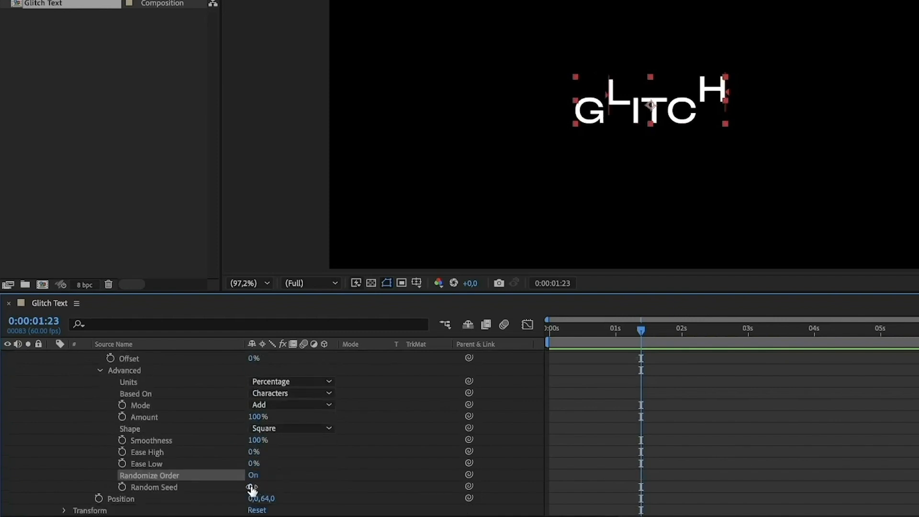
pyautogui.moveTo(252, 486); pyautogui.dragTo(254, 487)
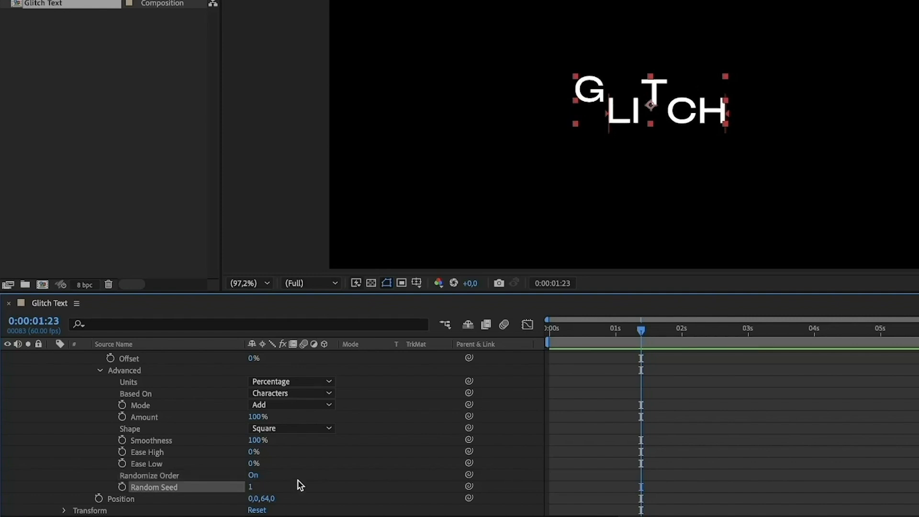
# Step: Keyframe Animator 2's range selector Start from 31% at 0:00:00:50 to 100% at 0:00:01:50
pyautogui.scroll(5, 299, 485)
pyautogui.scroll(-2, 137, 439)
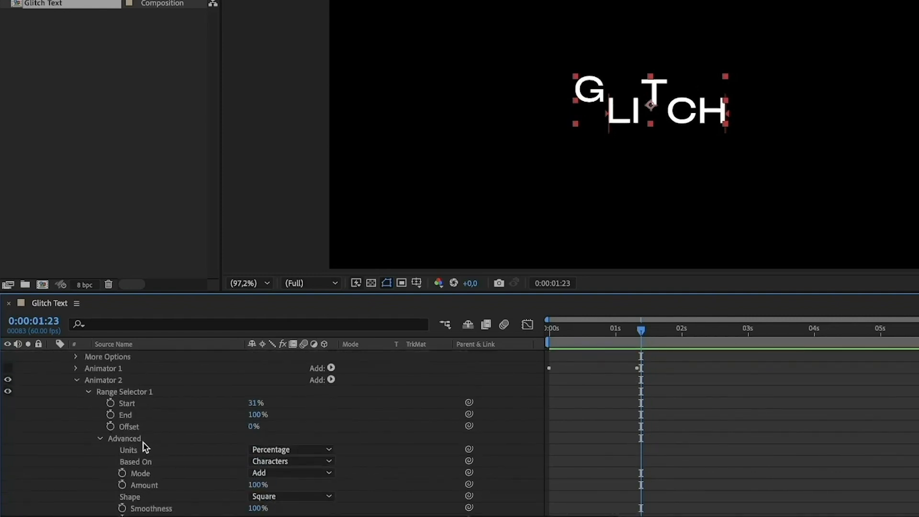
pyautogui.moveTo(616, 335); pyautogui.dragTo(604, 336)
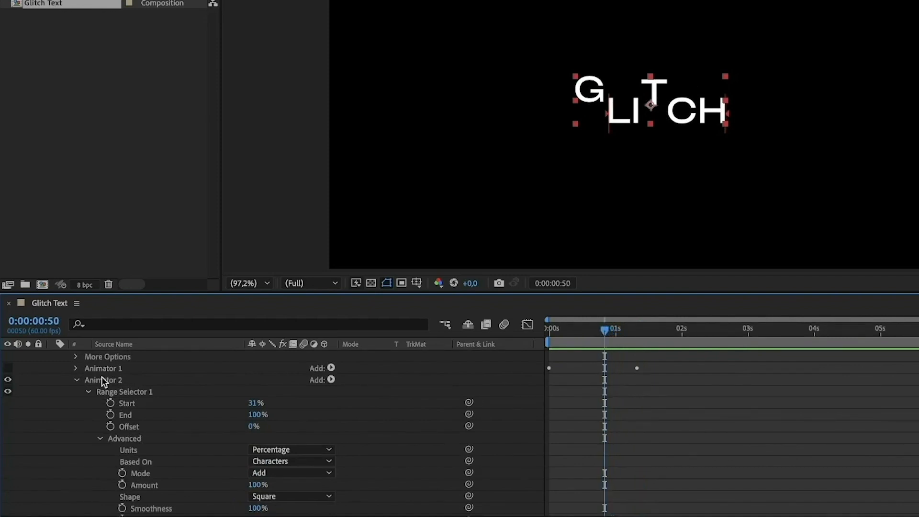
pyautogui.click(111, 404)
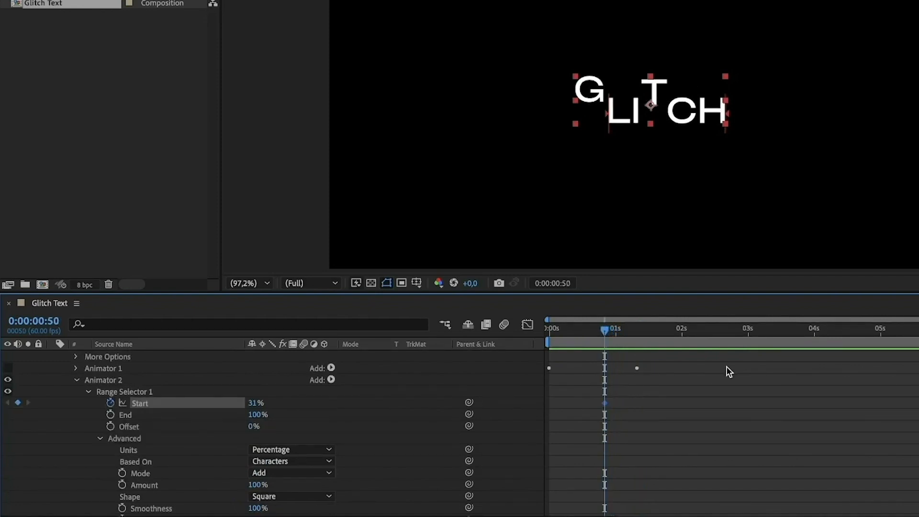
pyautogui.moveTo(688, 331); pyautogui.dragTo(670, 335)
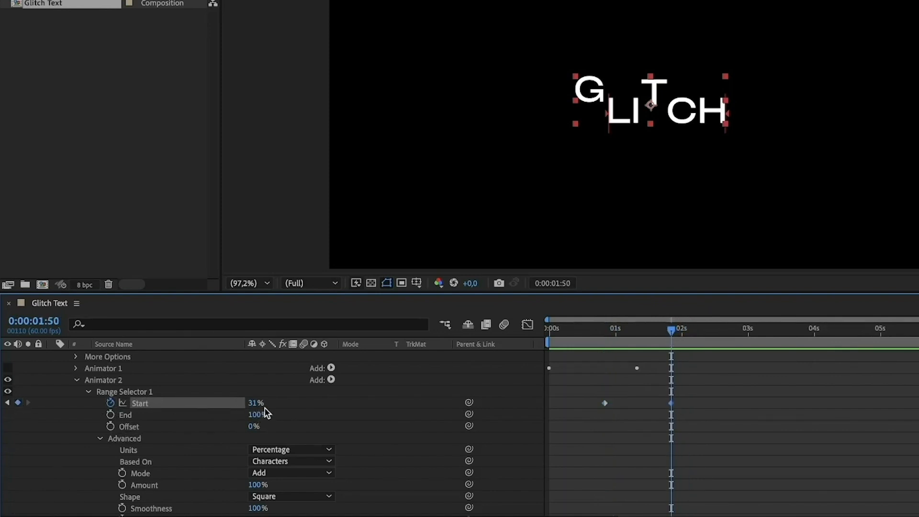
pyautogui.moveTo(259, 404); pyautogui.dragTo(447, 376)
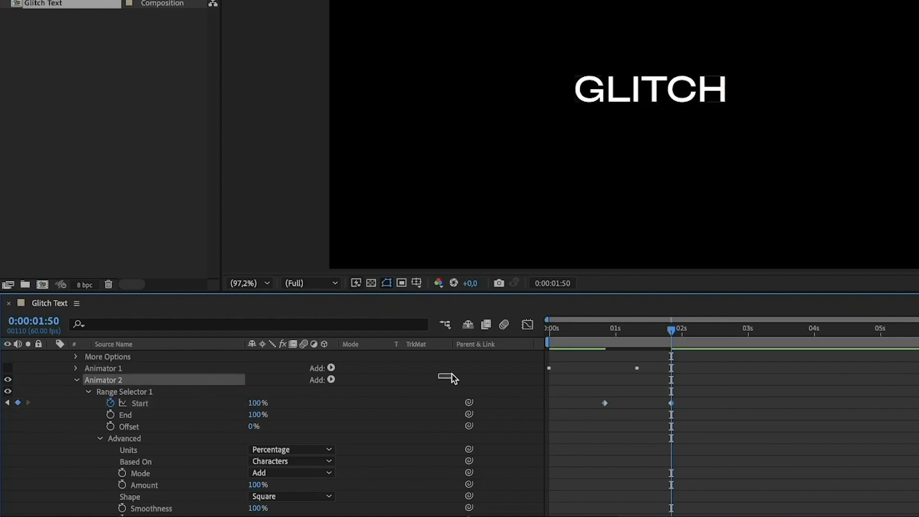
# Step: Ease Animator 2's two Start keyframes in the speed graph so the speed peaks sharply between them
pyautogui.moveTo(704, 391); pyautogui.dragTo(553, 421)
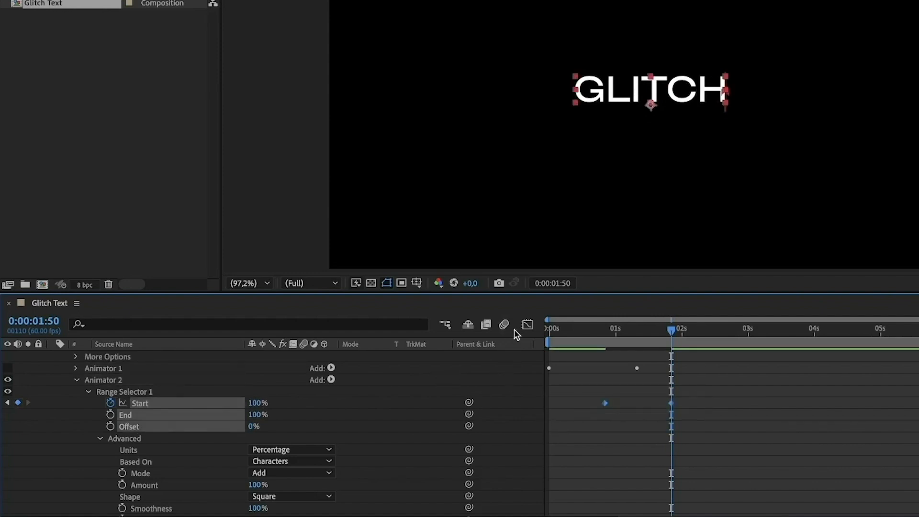
pyautogui.click(527, 325)
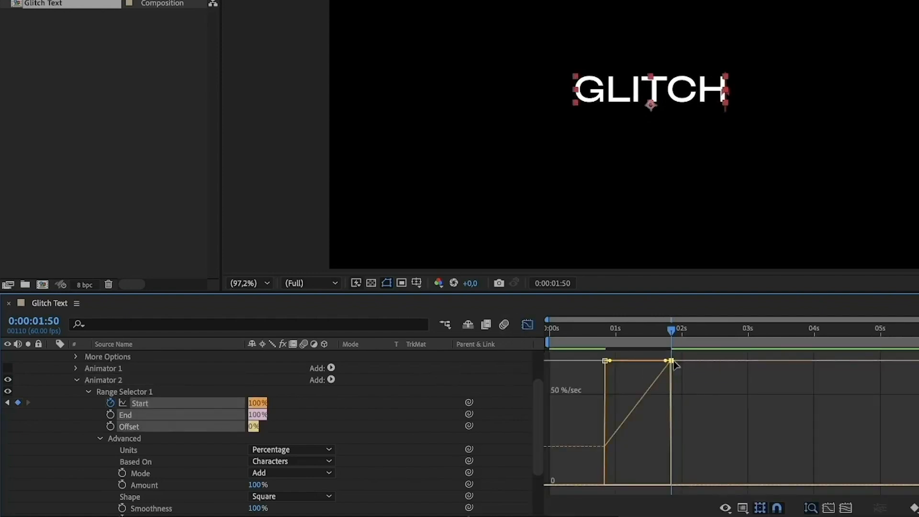
pyautogui.moveTo(672, 360); pyautogui.dragTo(631, 487)
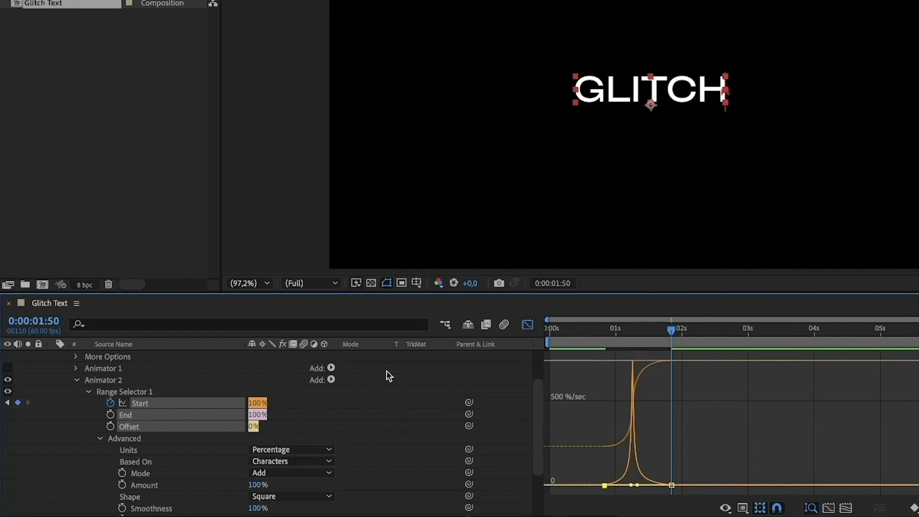
# Step: Add a new Position animator to the GLITCH text layer and set its vertical position to -56
pyautogui.scroll(2, 383, 373)
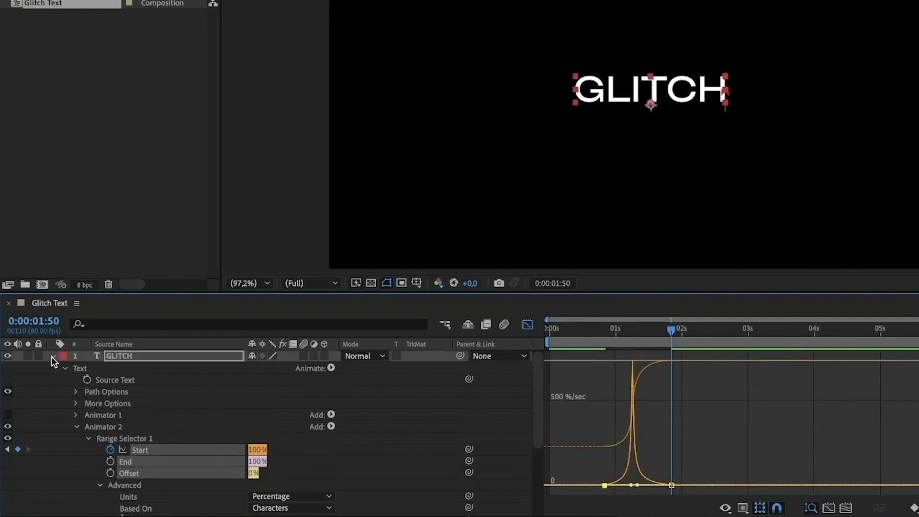
pyautogui.click(78, 427)
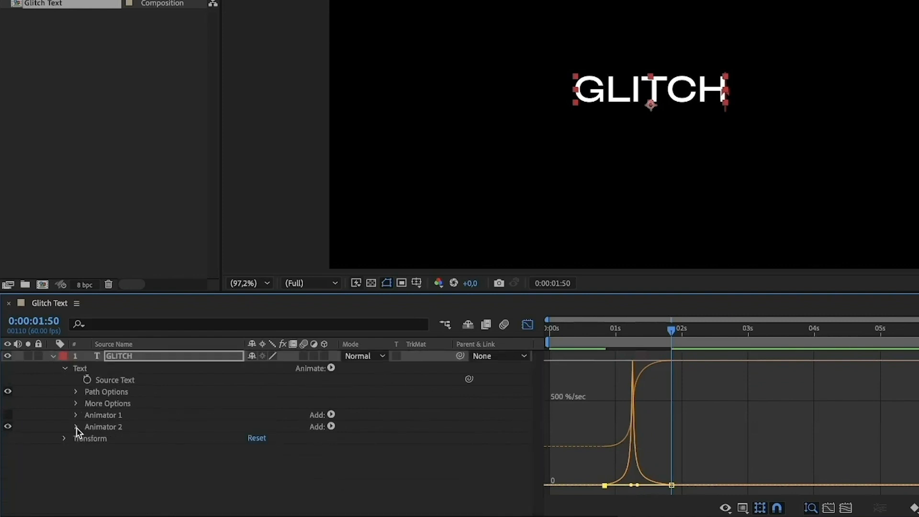
pyautogui.click(344, 369)
pyautogui.click(330, 368)
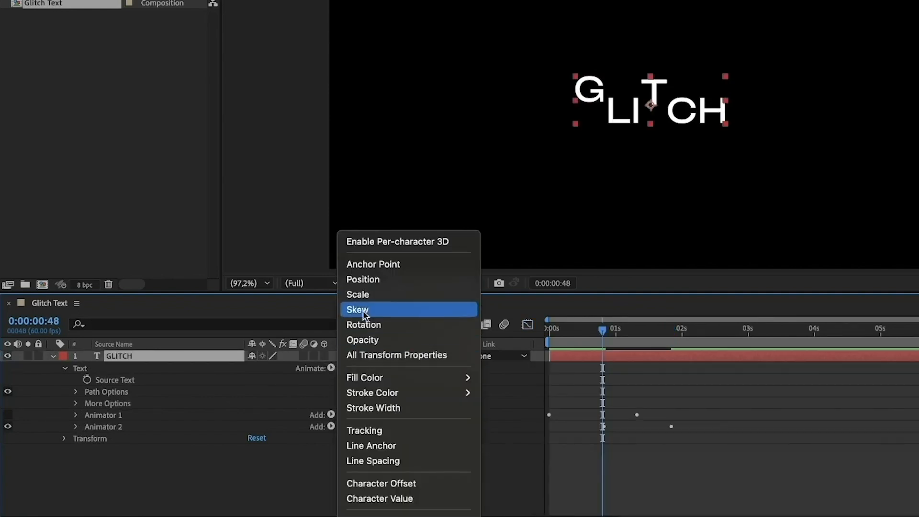
pyautogui.click(373, 281)
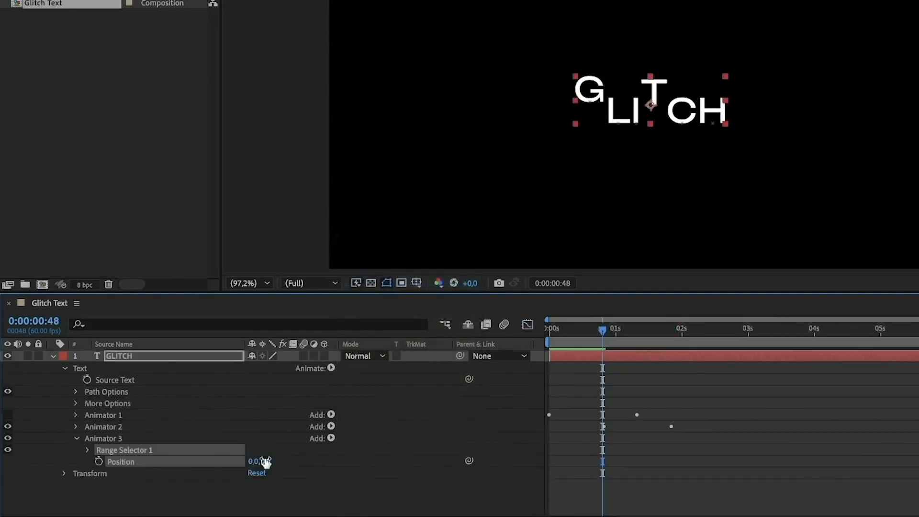
pyautogui.moveTo(263, 462); pyautogui.dragTo(167, 466)
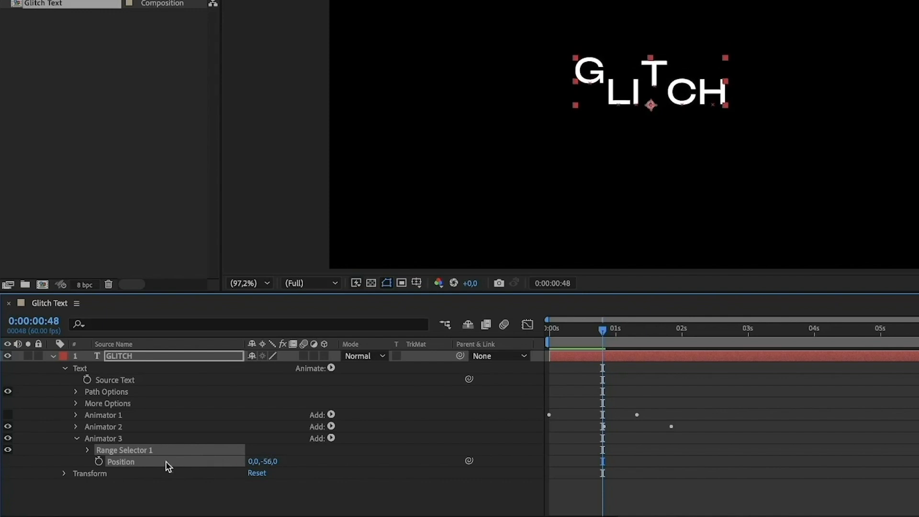
# Step: Set Animator 3's range selector Start to 31% and turn on Randomize Order
pyautogui.click(87, 450)
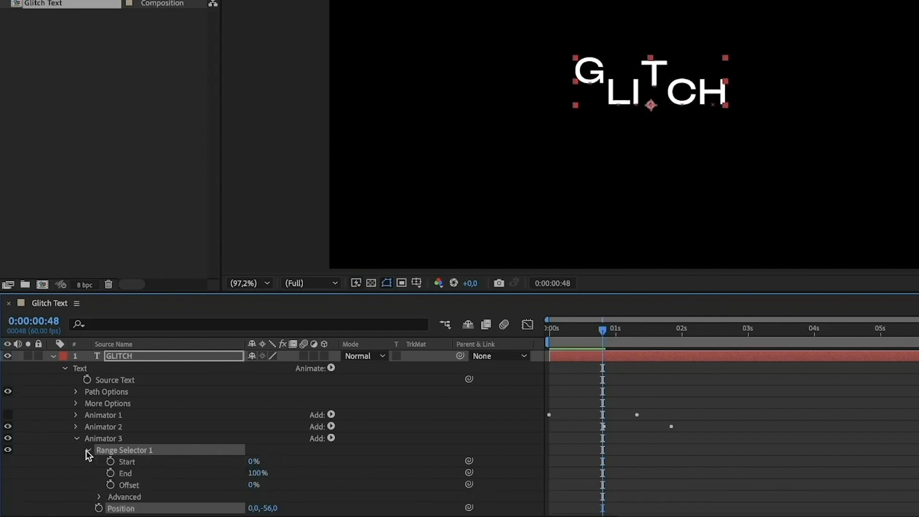
pyautogui.click(252, 461)
pyautogui.write('31')
pyautogui.click(334, 458)
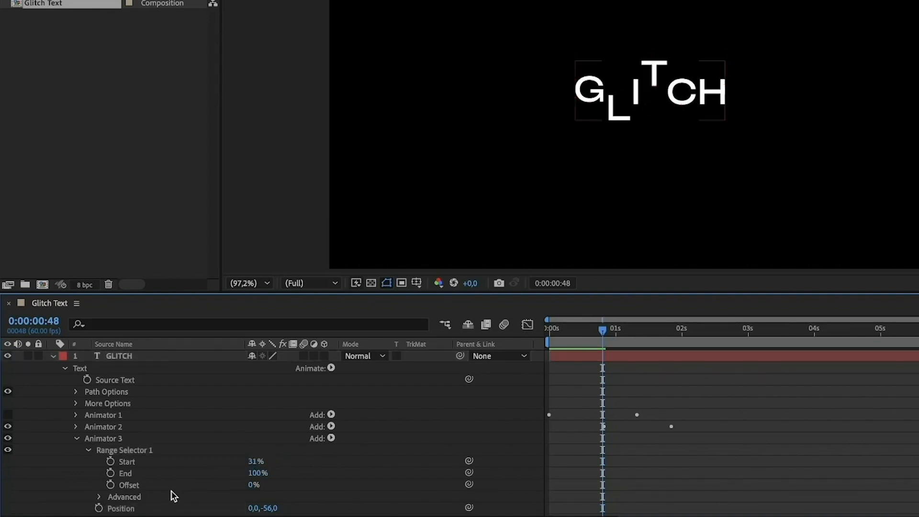
pyautogui.scroll(-1, 144, 492)
pyautogui.click(100, 488)
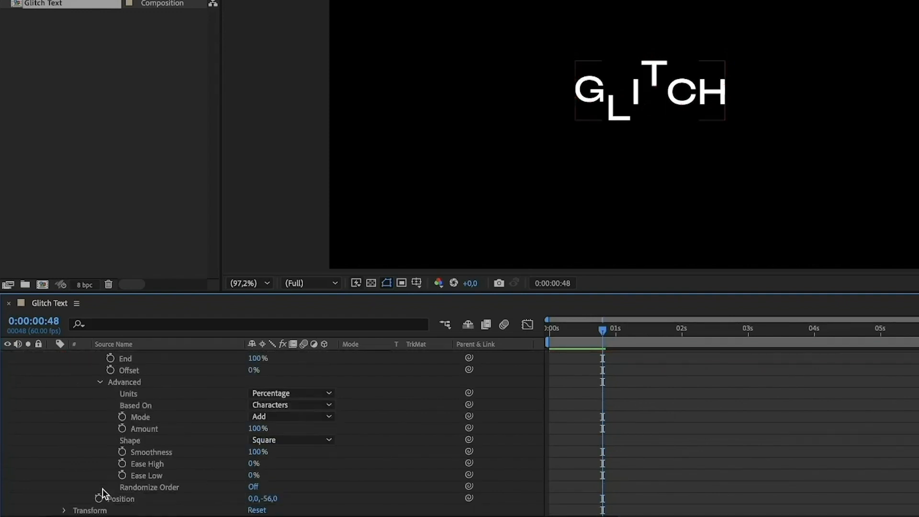
pyautogui.click(254, 487)
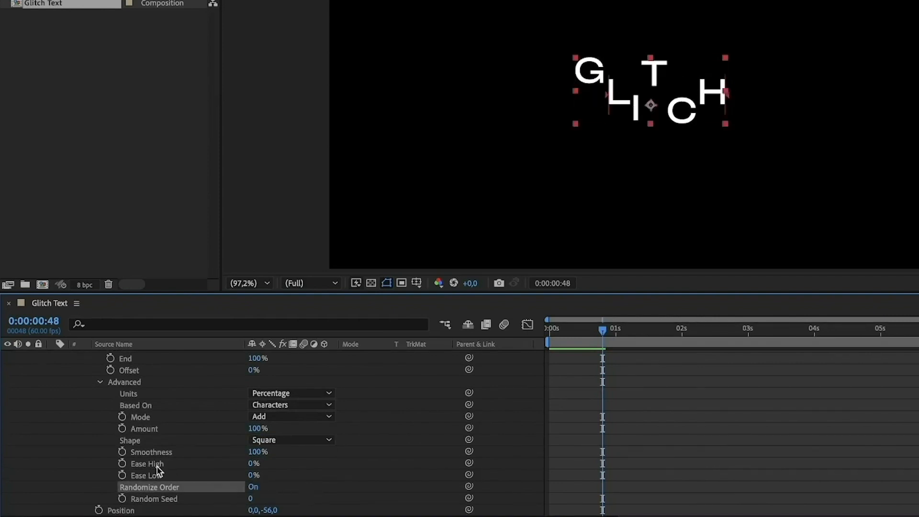
# Step: Keyframe Animator 3's range selector Start from 31% at 0:00:00:50 to 100% at 0:00:01:50
pyautogui.scroll(5, 159, 471)
pyautogui.press('pagedown')
pyautogui.press('pagedown')
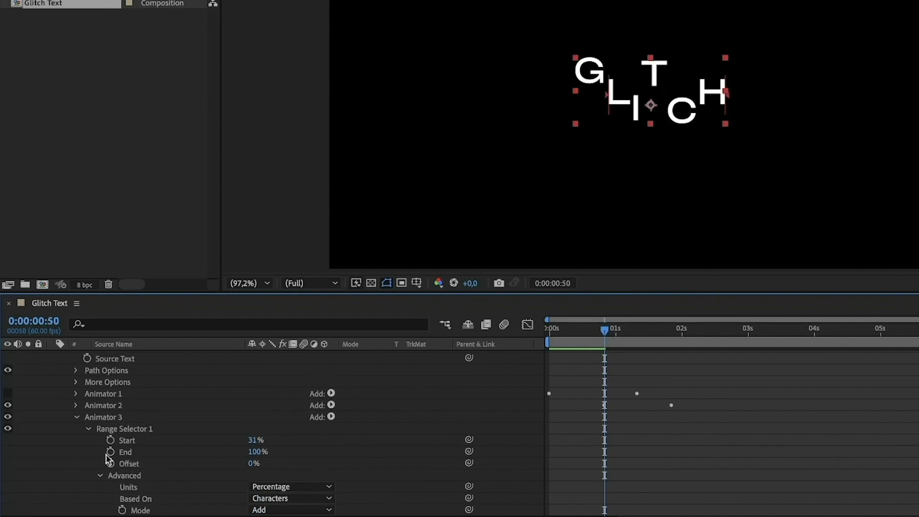
pyautogui.click(111, 440)
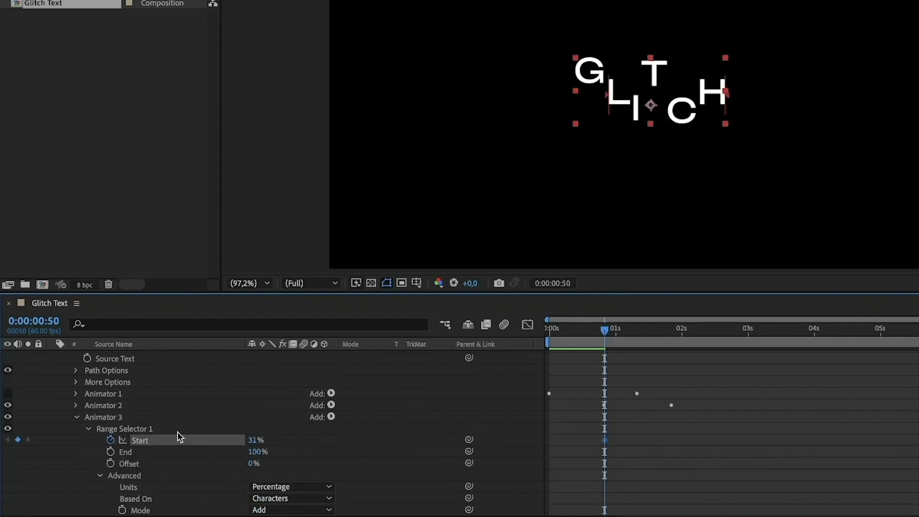
pyautogui.moveTo(646, 342); pyautogui.dragTo(670, 334)
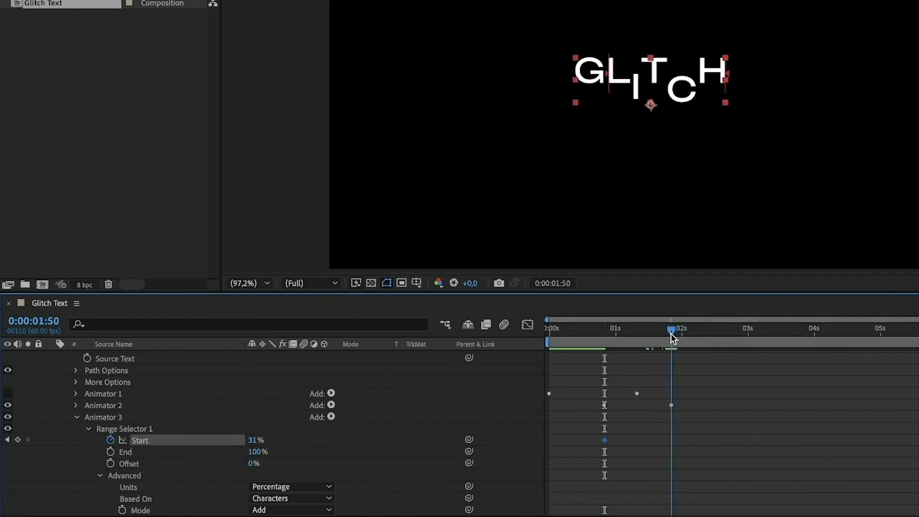
pyautogui.click(18, 440)
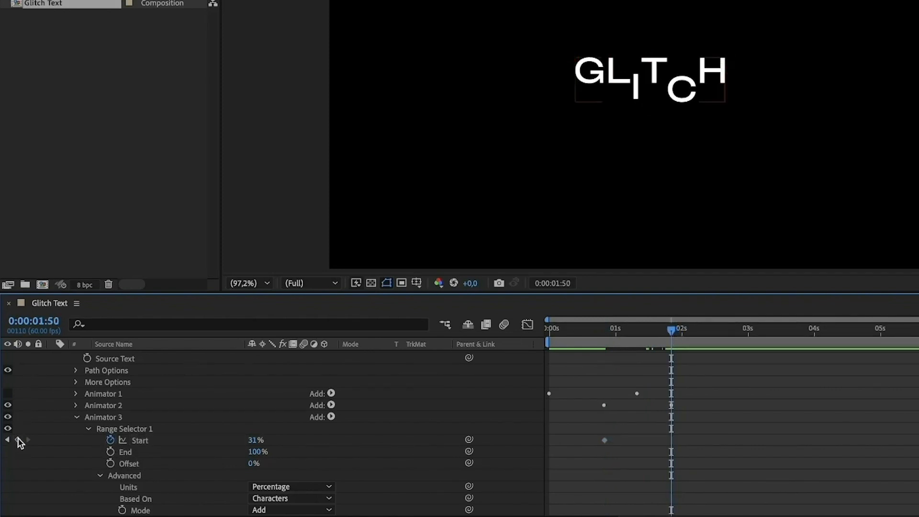
pyautogui.moveTo(253, 440); pyautogui.dragTo(454, 431)
# Step: Ease Animator 3's two Start keyframes in the speed graph so the speed peaks sharply between them
pyautogui.moveTo(715, 460); pyautogui.dragTo(569, 431)
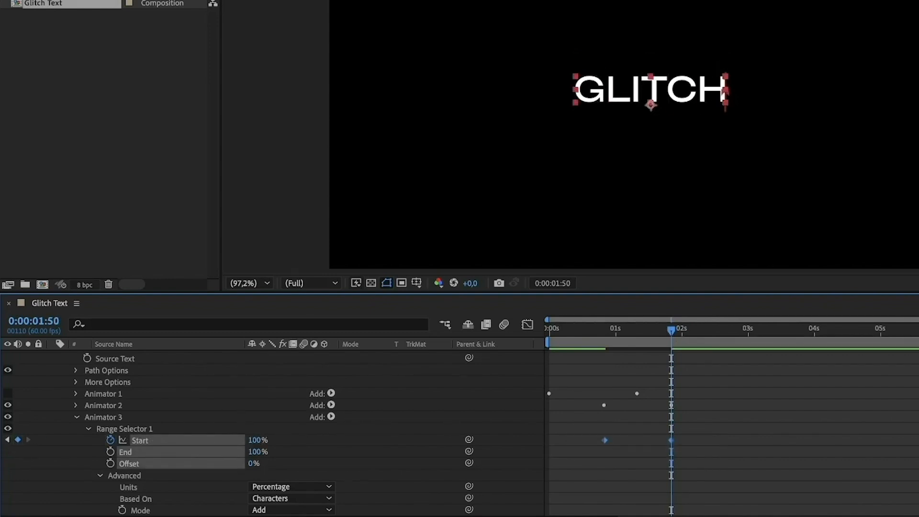
pyautogui.click(527, 324)
pyautogui.moveTo(634, 372); pyautogui.dragTo(580, 489)
pyautogui.moveTo(609, 456); pyautogui.dragTo(635, 486)
# Step: Add a Scale animator to the GLITCH text layer and set its scale to 64%
pyautogui.moveTo(609, 335); pyautogui.dragTo(605, 335)
pyautogui.scroll(2, 145, 395)
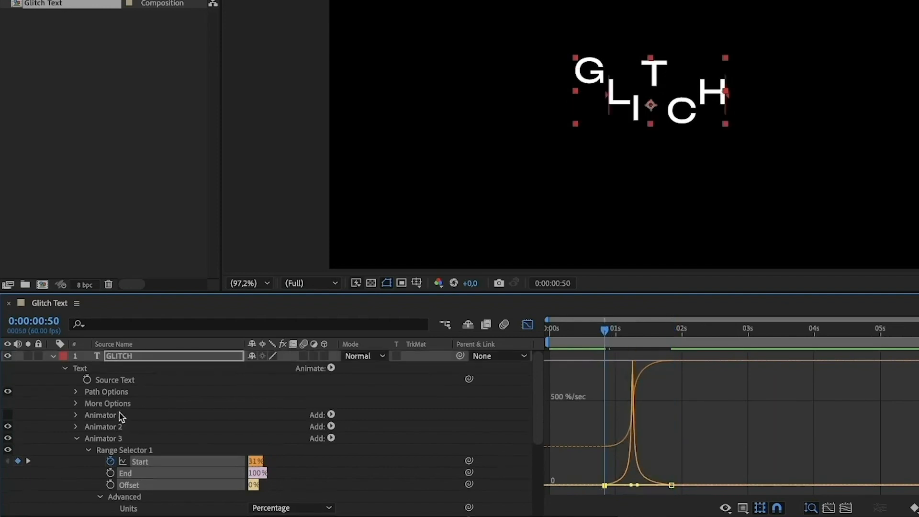
pyautogui.click(75, 438)
pyautogui.click(136, 356)
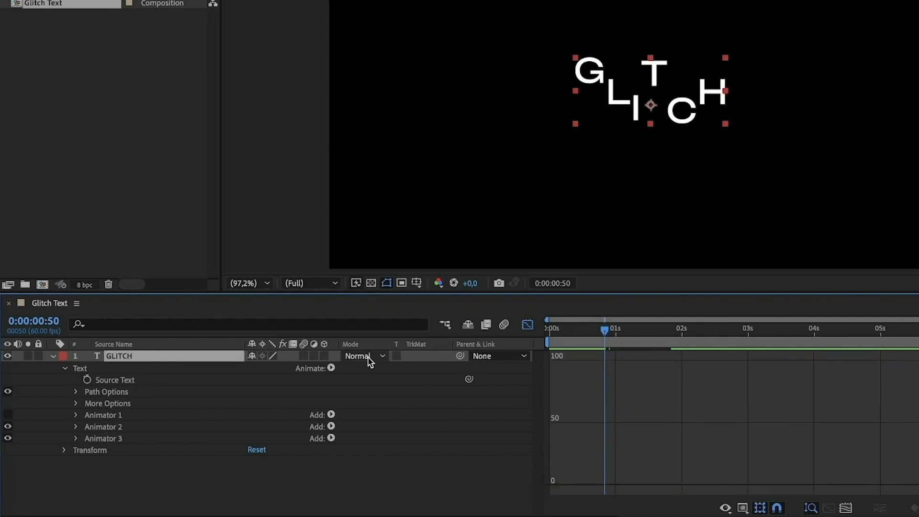
pyautogui.click(330, 370)
pyautogui.click(392, 301)
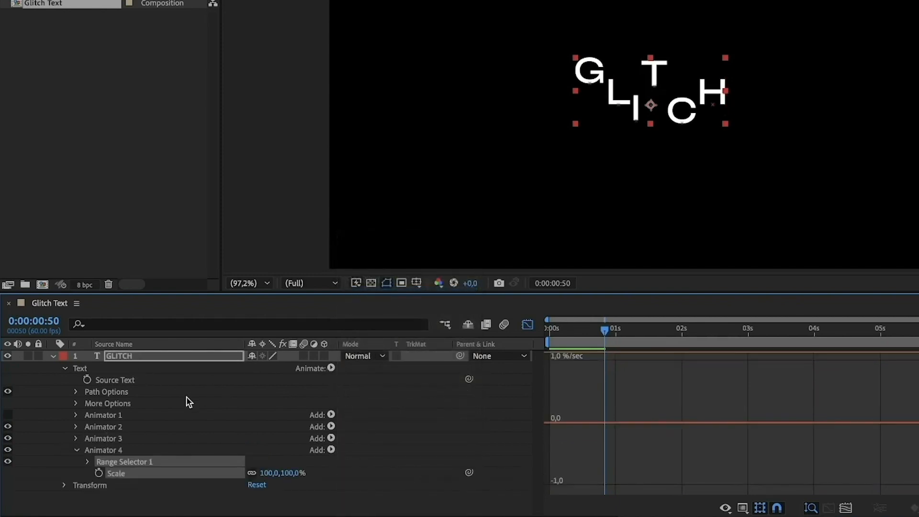
pyautogui.click(270, 473)
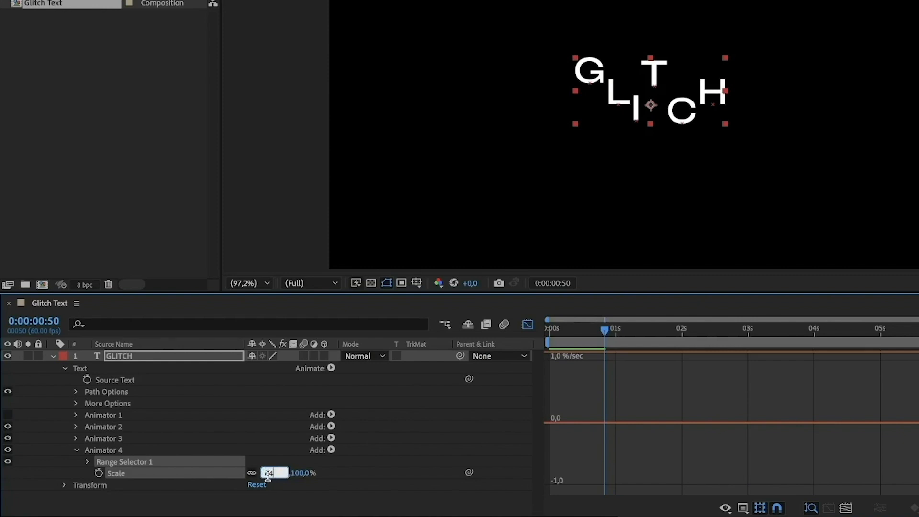
pyautogui.click(184, 502)
# Step: Set Animator 4's range selector Start to 38%
pyautogui.click(88, 462)
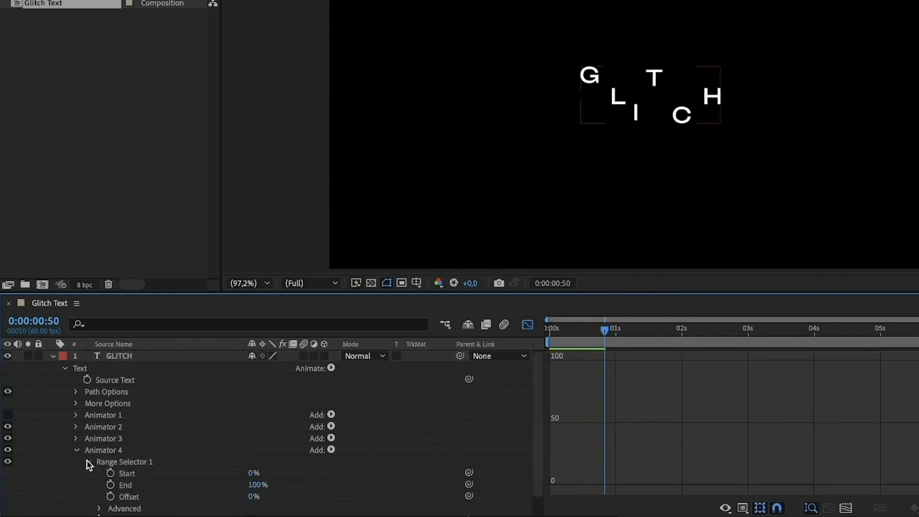
pyautogui.click(252, 475)
pyautogui.write('38')
pyautogui.click(359, 473)
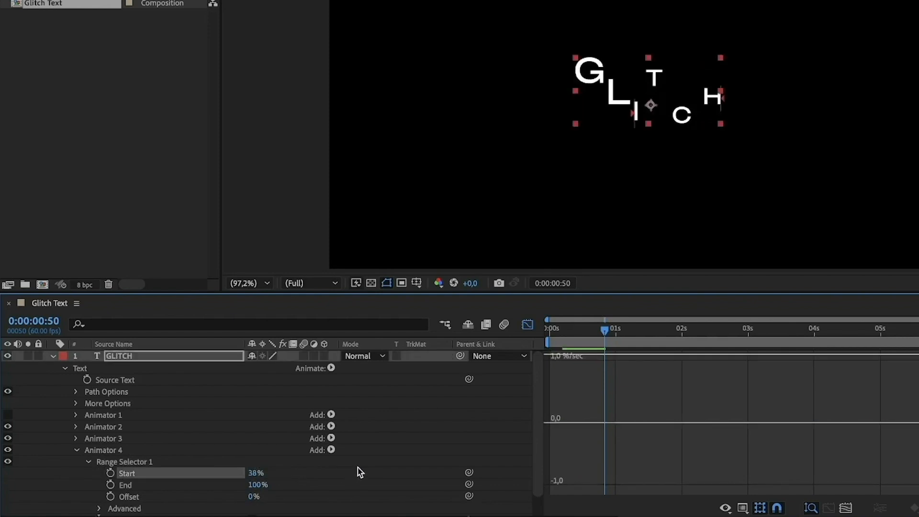
# Step: Turn on Randomize Order for Animator 4's range selector and set its Random Seed to 12
pyautogui.click(98, 509)
pyautogui.scroll(-5, 99, 511)
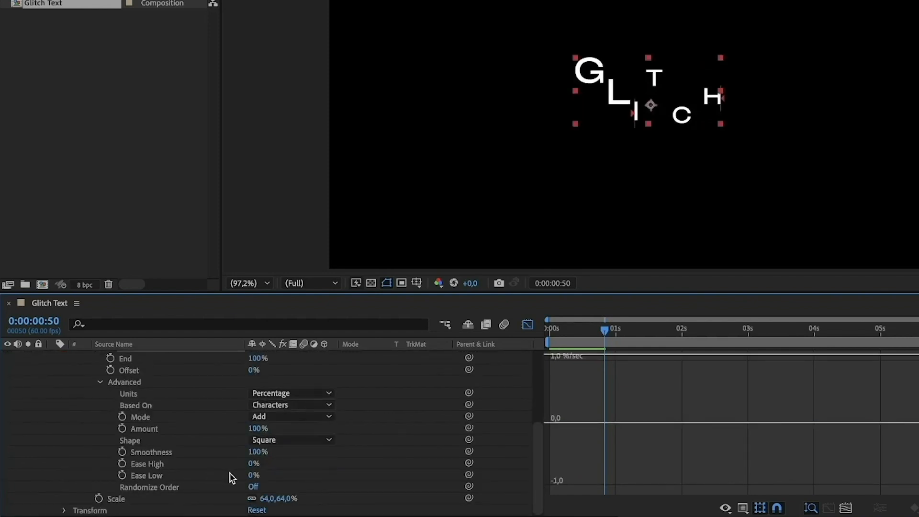
pyautogui.click(253, 487)
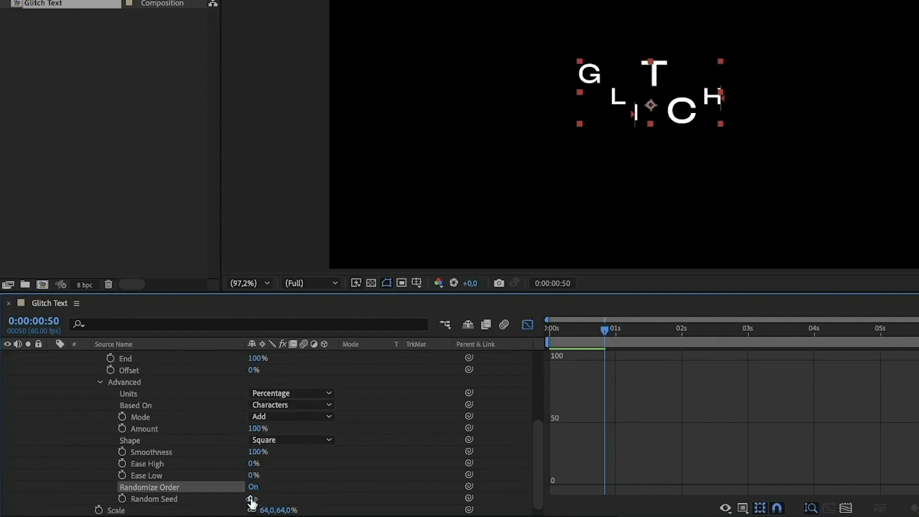
pyautogui.click(251, 499)
pyautogui.write('12')
pyautogui.click(318, 476)
# Step: Keyframe Animator 4's range selector Start from 38% at 0:00:00:50 to 100% at 0:00:01:50
pyautogui.hotkey('shift', 'F3')
pyautogui.scroll(2, 112, 467)
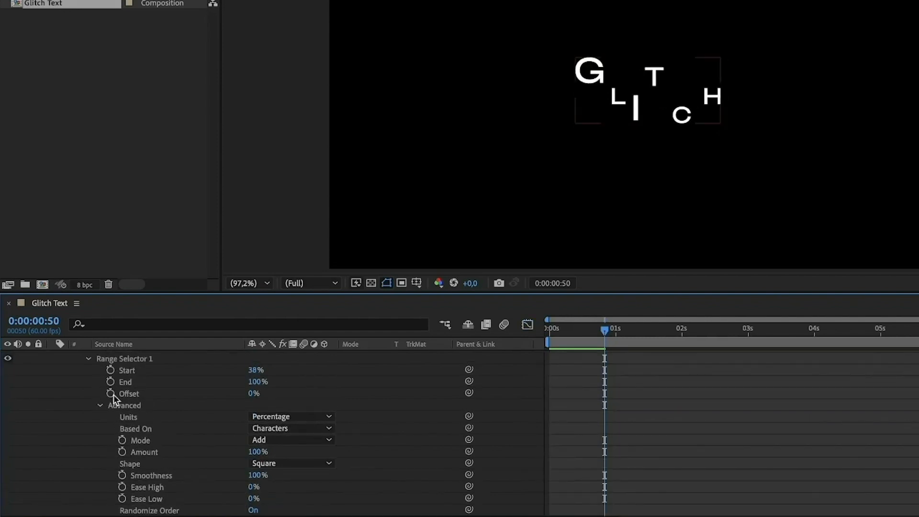
pyautogui.click(110, 370)
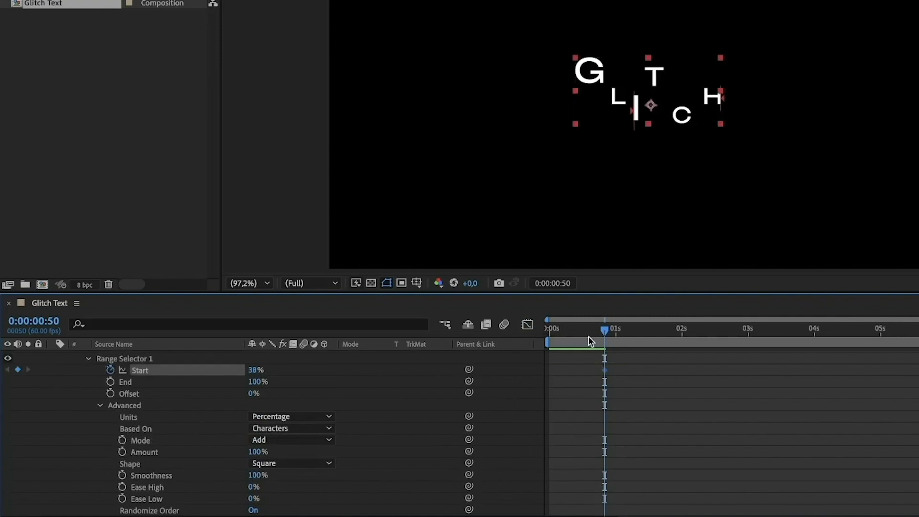
pyautogui.press('space')
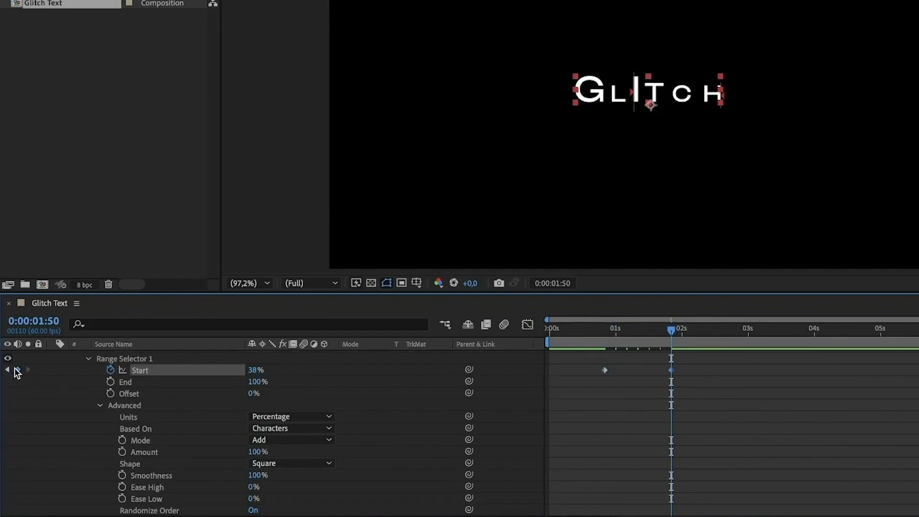
pyautogui.click(258, 371)
pyautogui.write('100')
pyautogui.press('Return')
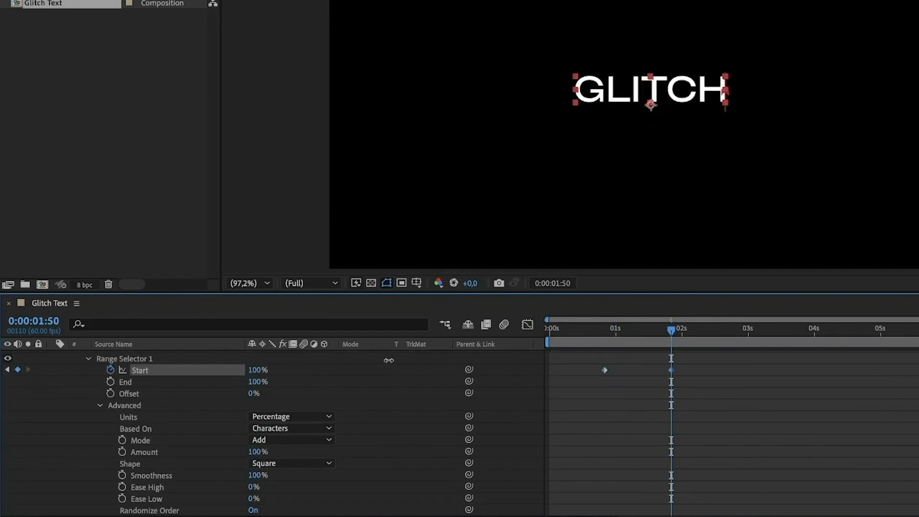
# Step: Ease Animator 4's two Start keyframes in the speed graph so the speed peaks sharply between them
pyautogui.moveTo(591, 402); pyautogui.dragTo(755, 348)
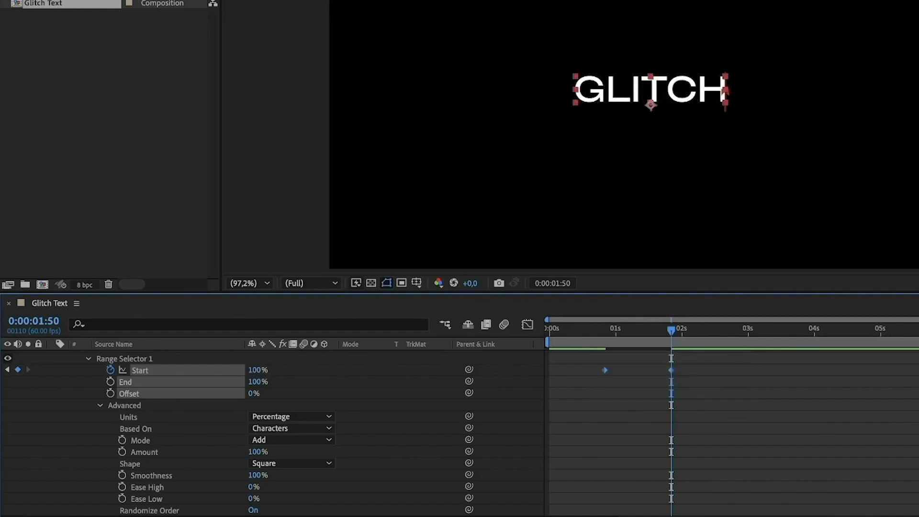
pyautogui.click(527, 325)
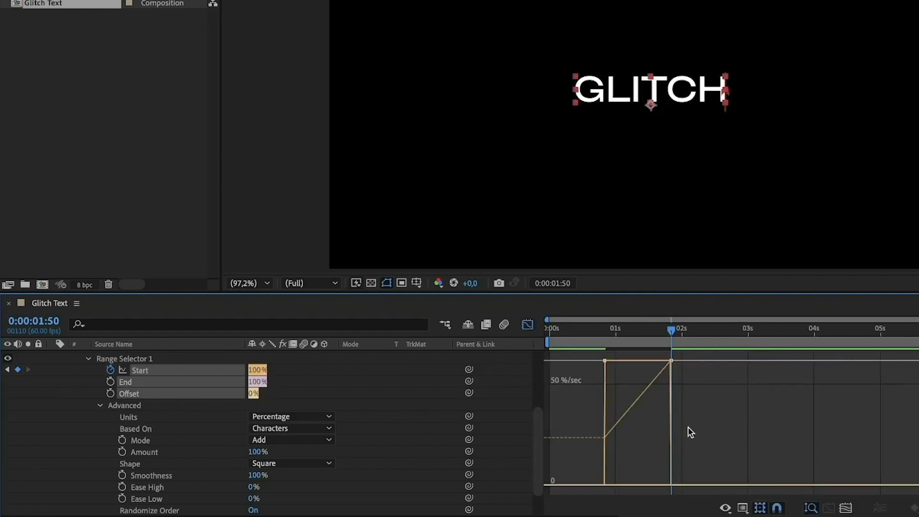
pyautogui.moveTo(666, 361); pyautogui.dragTo(632, 487)
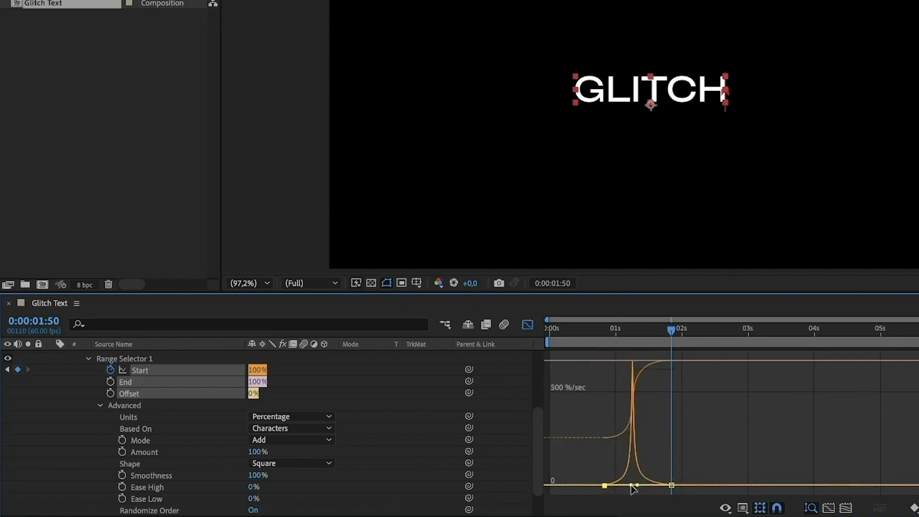
# Step: Add a new animator with the Tracking property to the GLITCH text layer at 0:00:00:50
pyautogui.click(608, 331)
pyautogui.scroll(5, 209, 374)
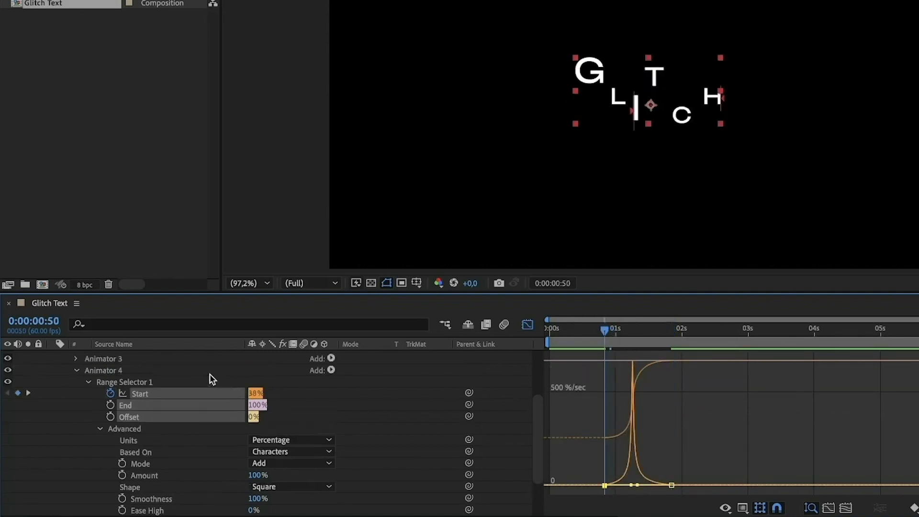
pyautogui.click(75, 450)
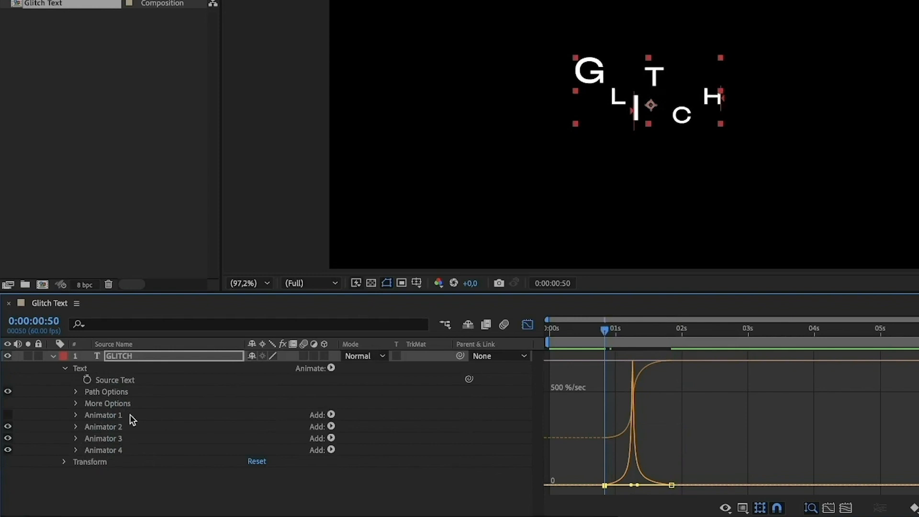
pyautogui.click(144, 356)
pyautogui.click(330, 368)
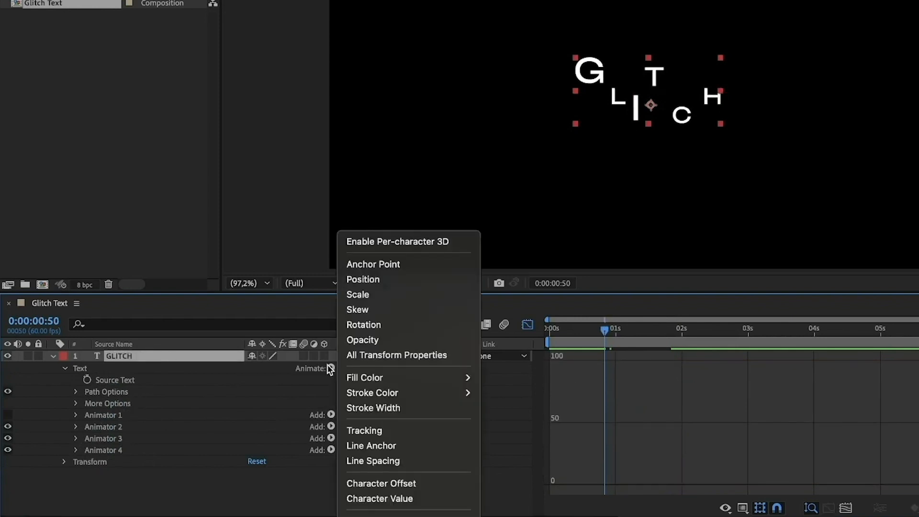
pyautogui.click(380, 431)
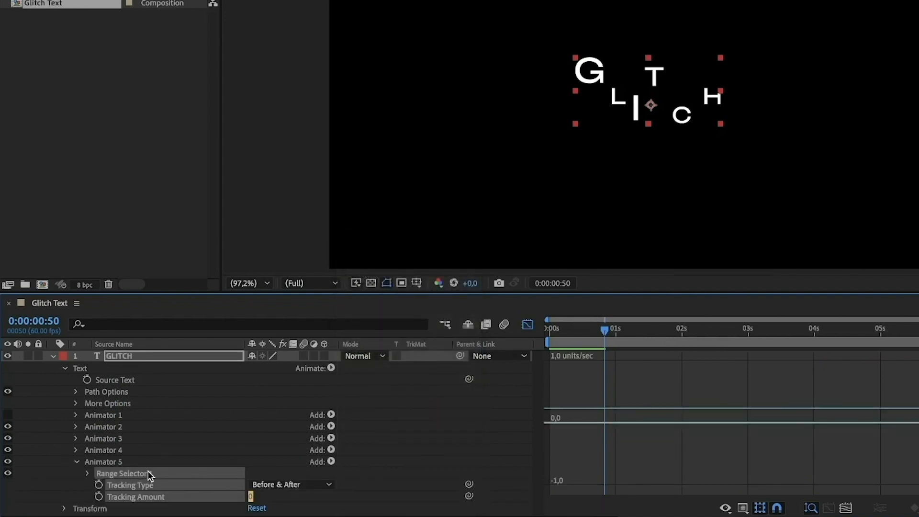
# Step: Leave the graph editor and set Animator 5's Tracking Amount to 114
pyautogui.click(251, 497)
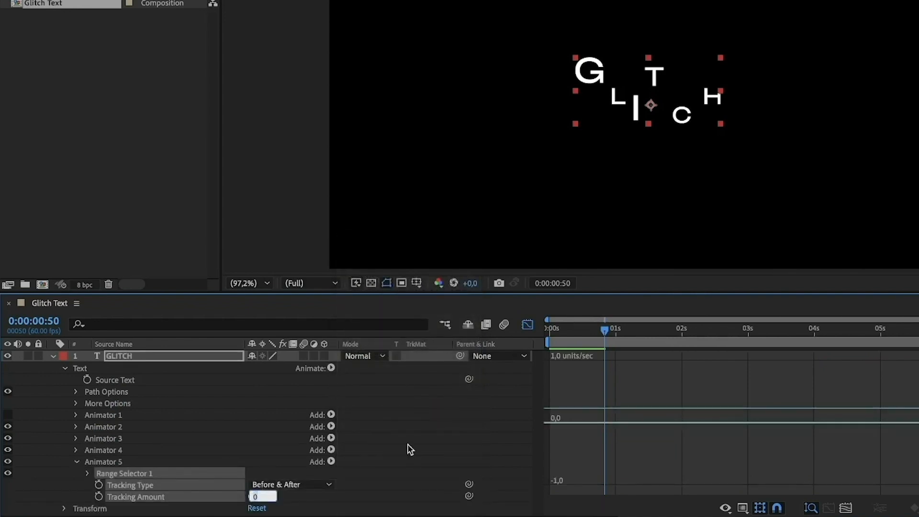
pyautogui.press('Return')
pyautogui.click(526, 324)
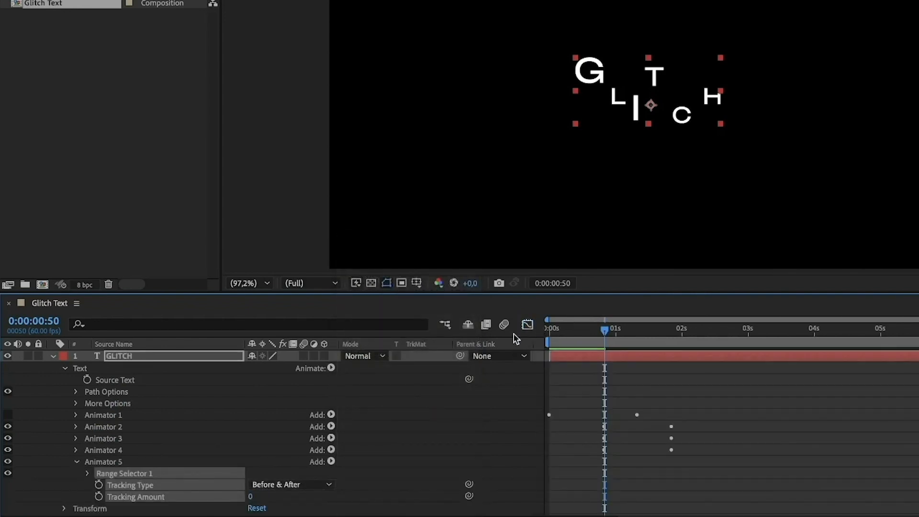
pyautogui.moveTo(250, 497); pyautogui.dragTo(318, 486)
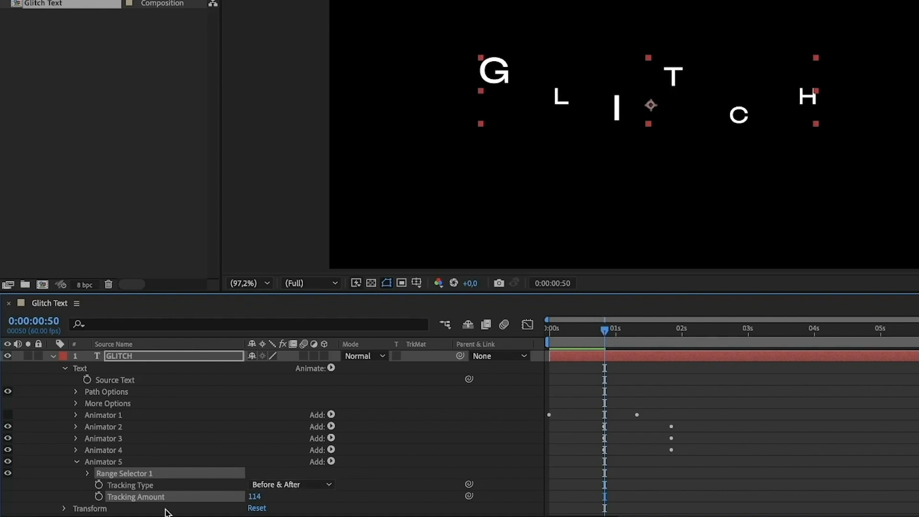
# Step: Turn on Randomize Order in the advanced options of Animator 5's range selector
pyautogui.click(88, 474)
pyautogui.scroll(-3, 91, 481)
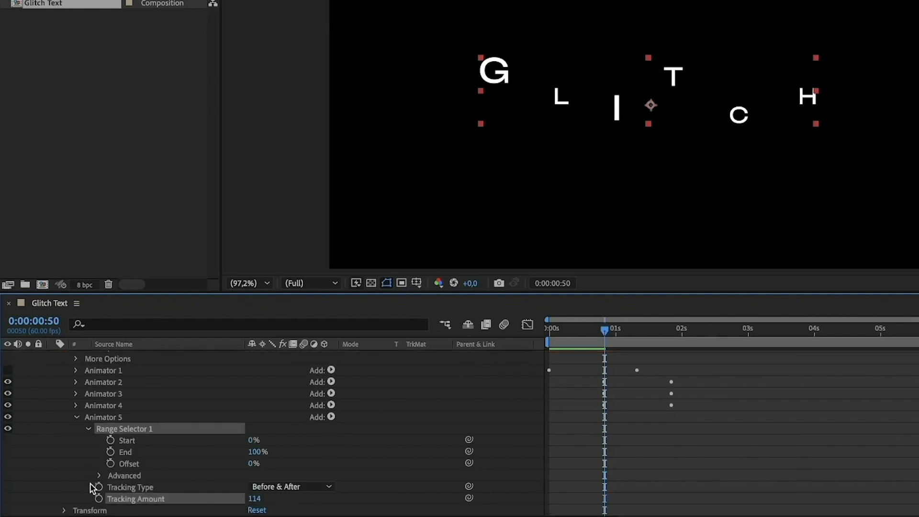
pyautogui.click(99, 475)
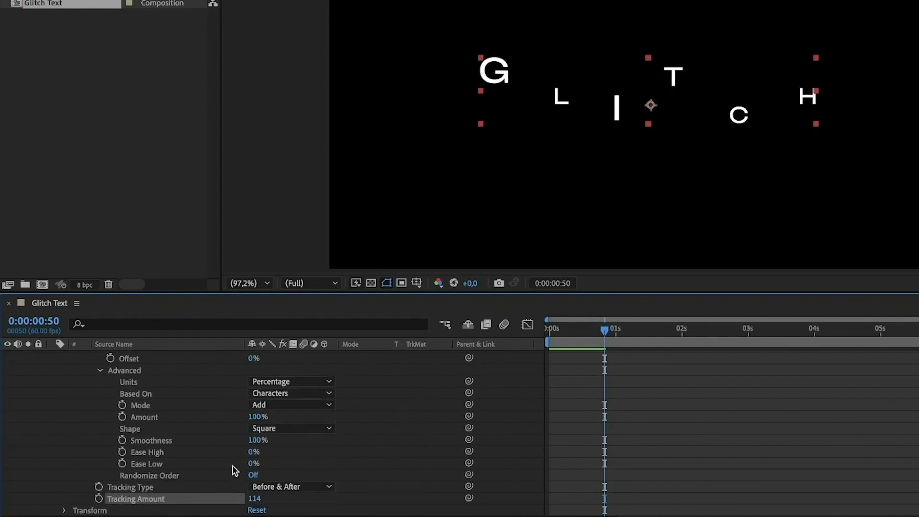
pyautogui.click(252, 475)
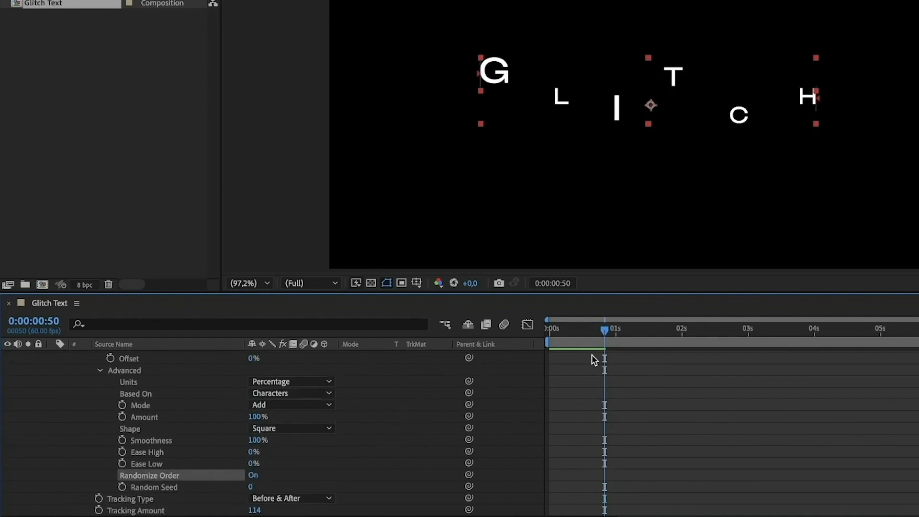
# Step: Keyframe Animator 5's range selector Start from 0% at 0:00:00:50 to 100% at 0:00:01:50
pyautogui.scroll(3, 401, 372)
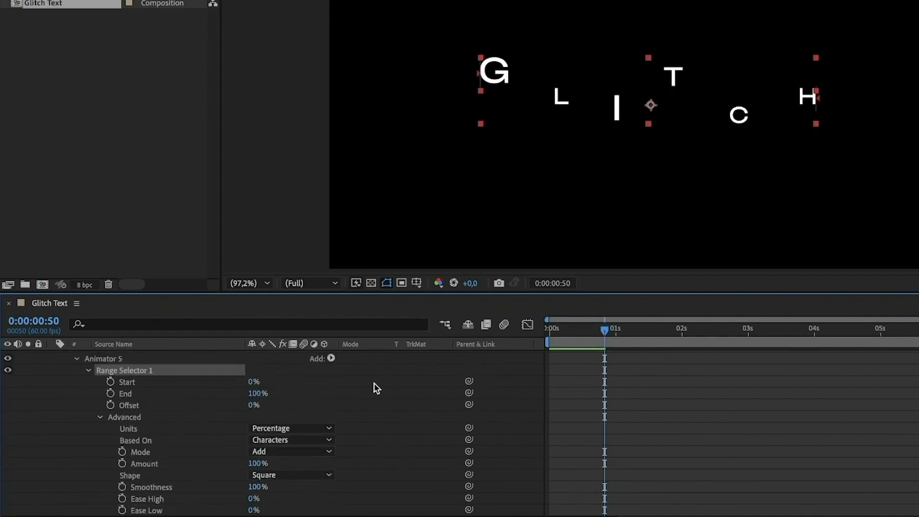
pyautogui.click(110, 381)
pyautogui.press('space')
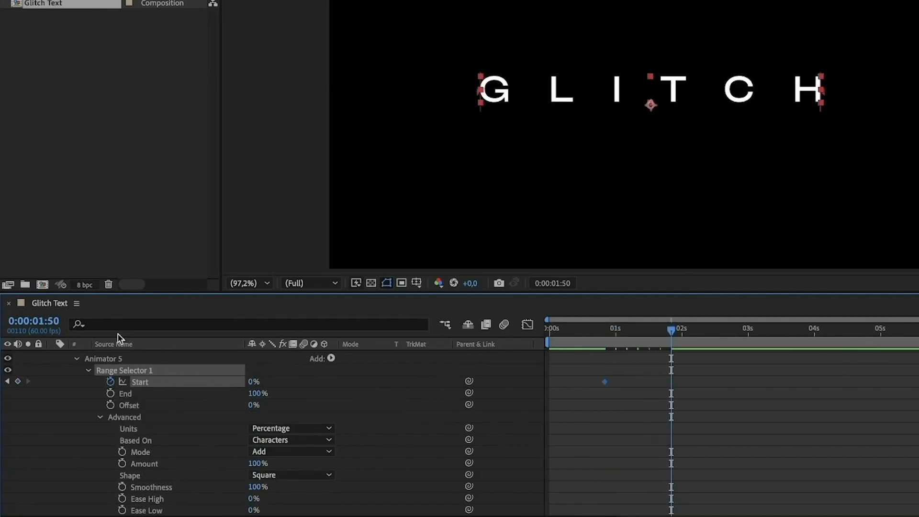
pyautogui.click(17, 381)
pyautogui.moveTo(253, 384); pyautogui.dragTo(433, 361)
# Step: Ease Animator 5's two Start keyframes into a sharp speed peak between them and preview the animation
pyautogui.moveTo(599, 427); pyautogui.dragTo(633, 486)
pyautogui.click(526, 324)
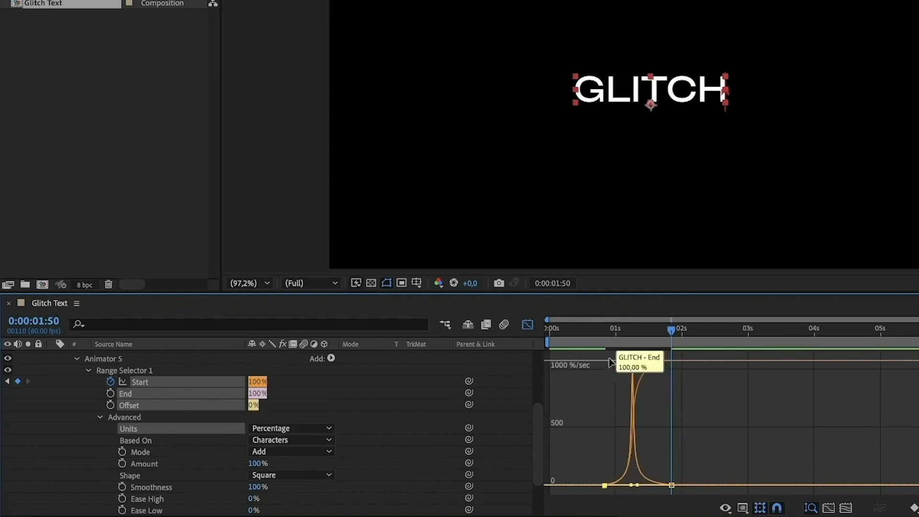
pyautogui.click(606, 335)
pyautogui.press('space')
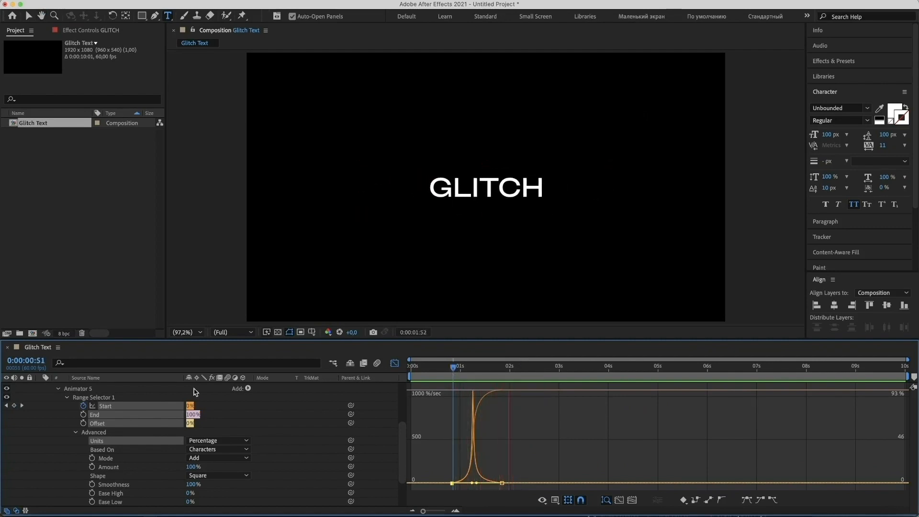
pyautogui.press('space')
# Step: Collapse Animator 5, return from the graph editor to the keyframe view and switch Animator 1 back on
pyautogui.scroll(5, 138, 391)
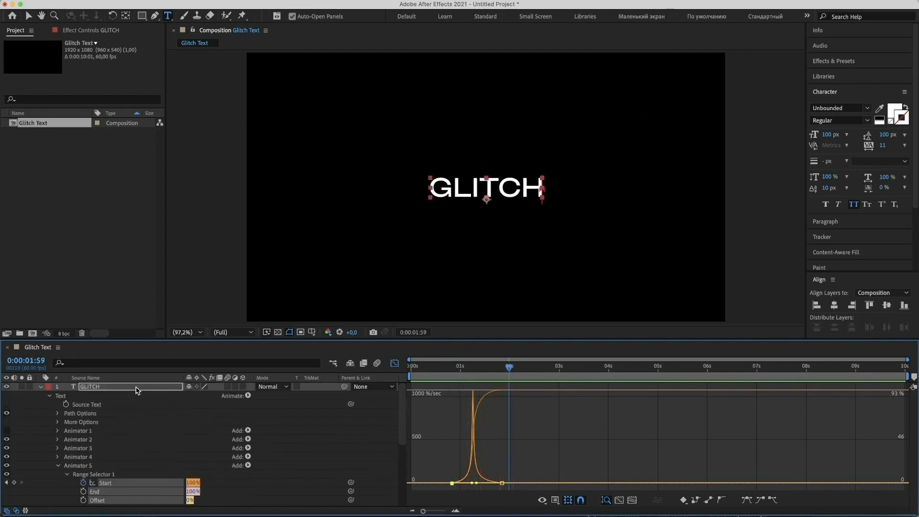
pyautogui.click(58, 466)
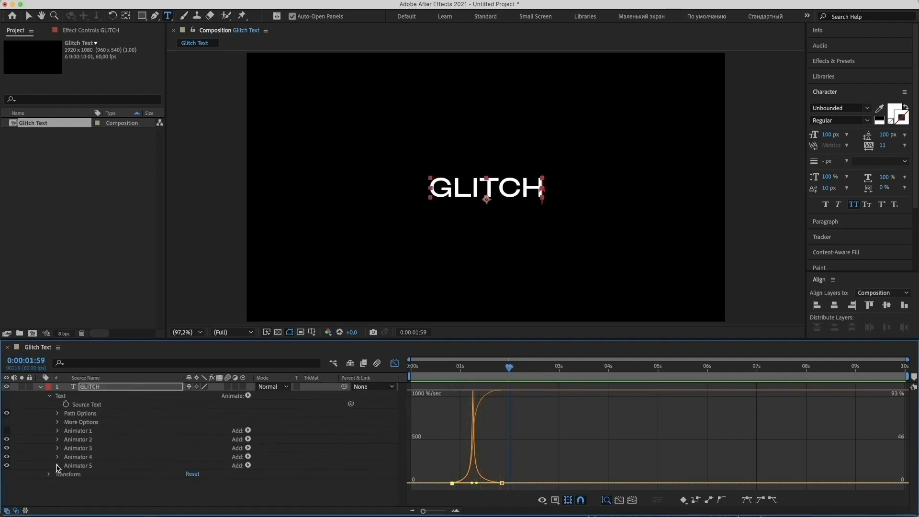
pyautogui.click(396, 365)
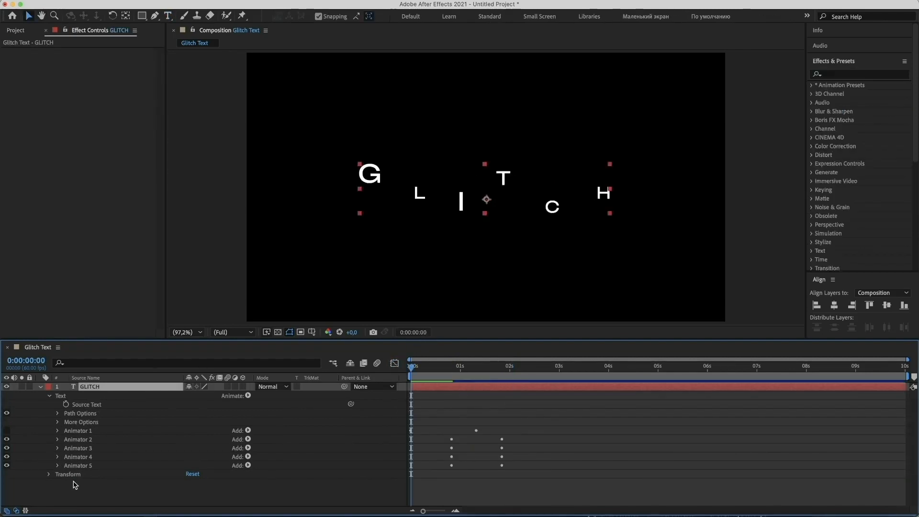
pyautogui.click(77, 491)
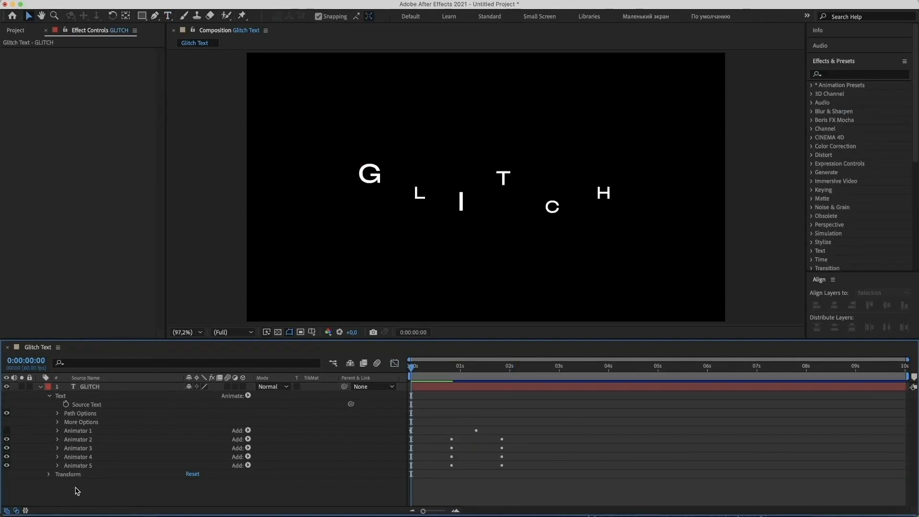
pyautogui.click(7, 431)
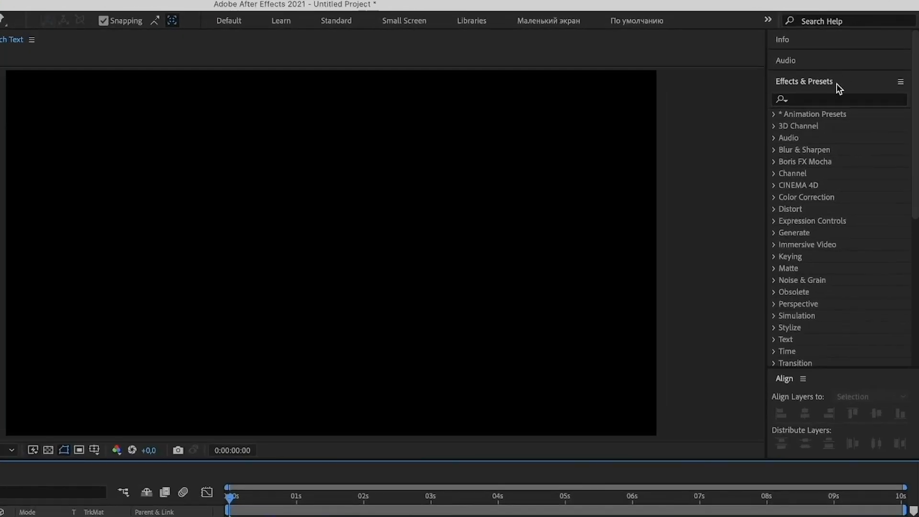
# Step: Search the effects for "wave" and apply Wave Warp to the GLITCH text layer
pyautogui.click(819, 98)
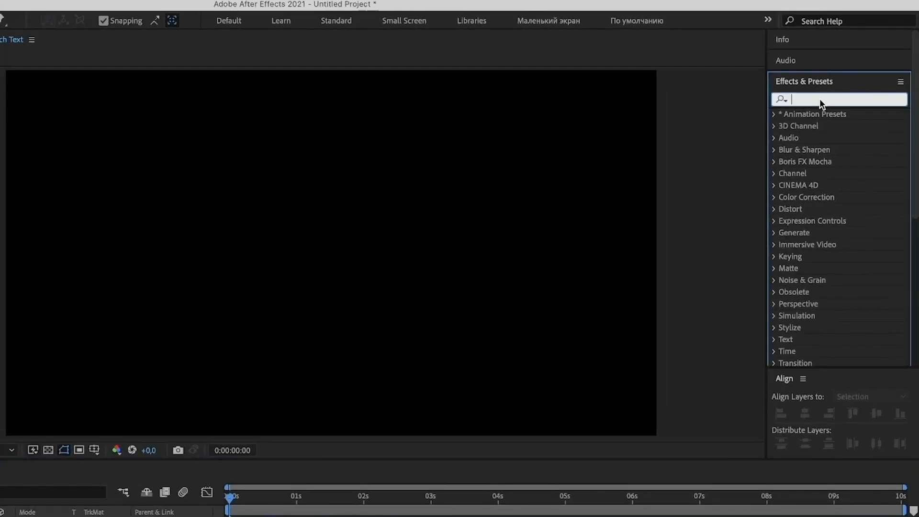
pyautogui.write('wave')
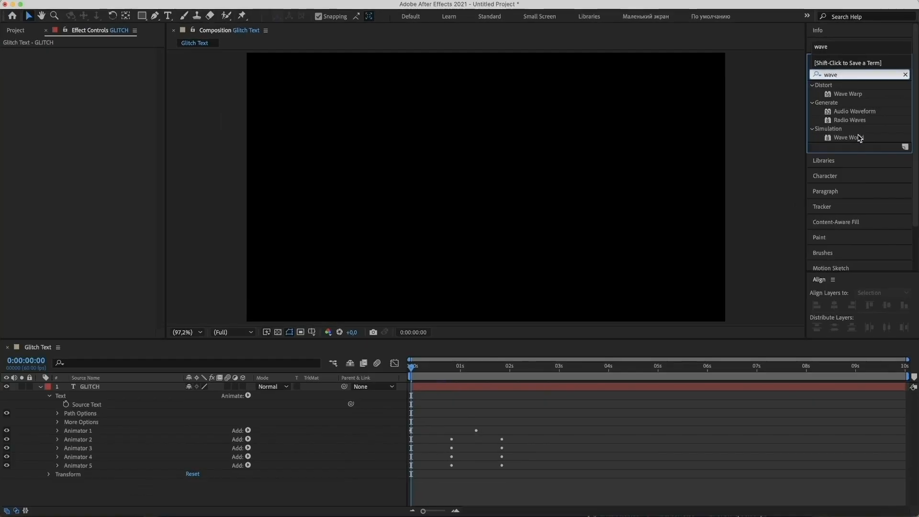
pyautogui.click(846, 94)
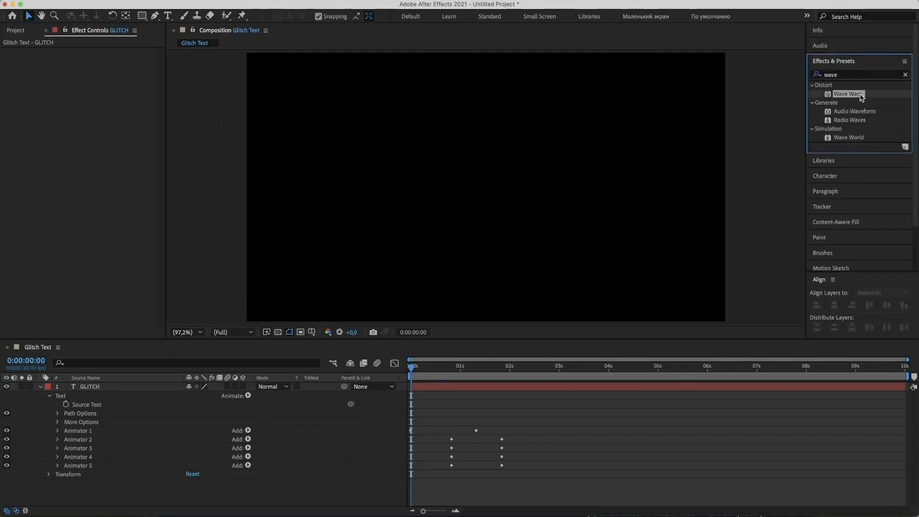
pyautogui.moveTo(862, 97); pyautogui.dragTo(145, 389)
# Step: Set Wave Warp's Wave Type to Noise, Wave Height to 35 and Wave Width to 56
pyautogui.click(50, 396)
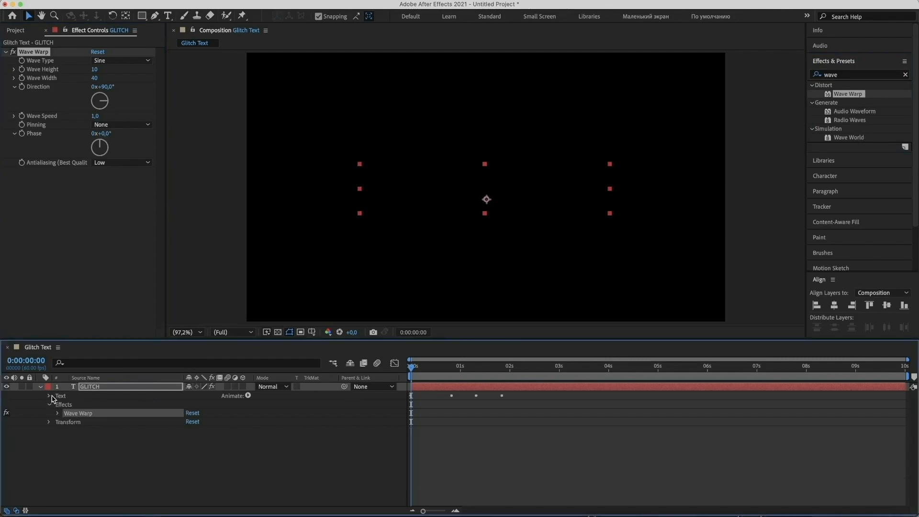
pyautogui.click(57, 414)
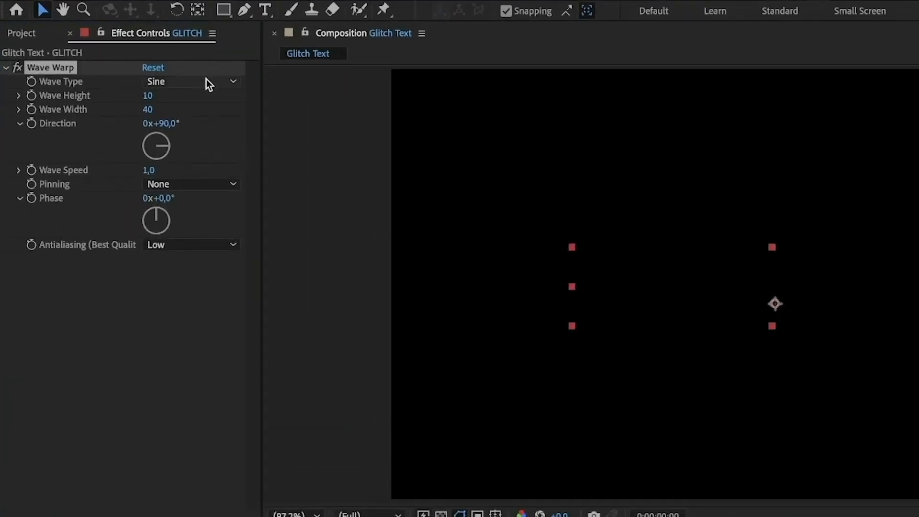
pyautogui.click(206, 81)
pyautogui.click(200, 230)
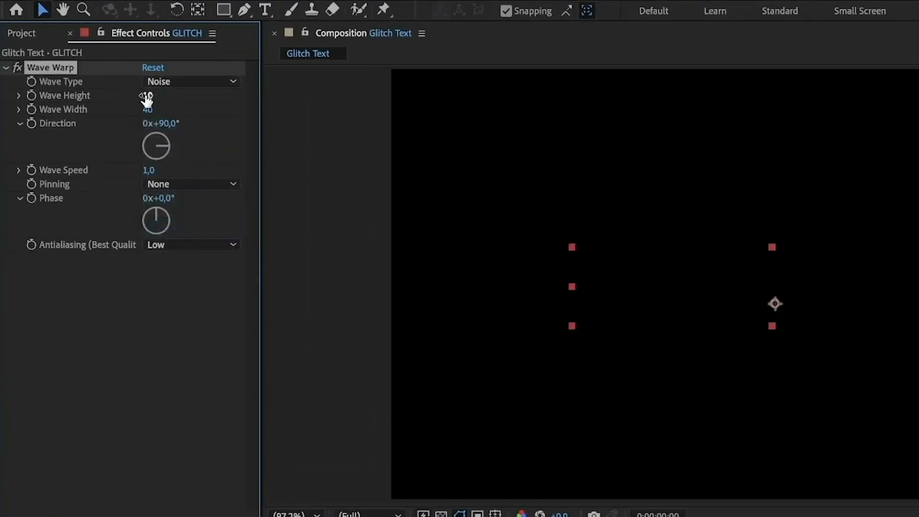
pyautogui.write('35')
pyautogui.press('Tab')
pyautogui.write('56')
# Step: Set Wave Warp's Direction to 180° and Wave Speed to 0,1
pyautogui.click(166, 124)
pyautogui.write('180')
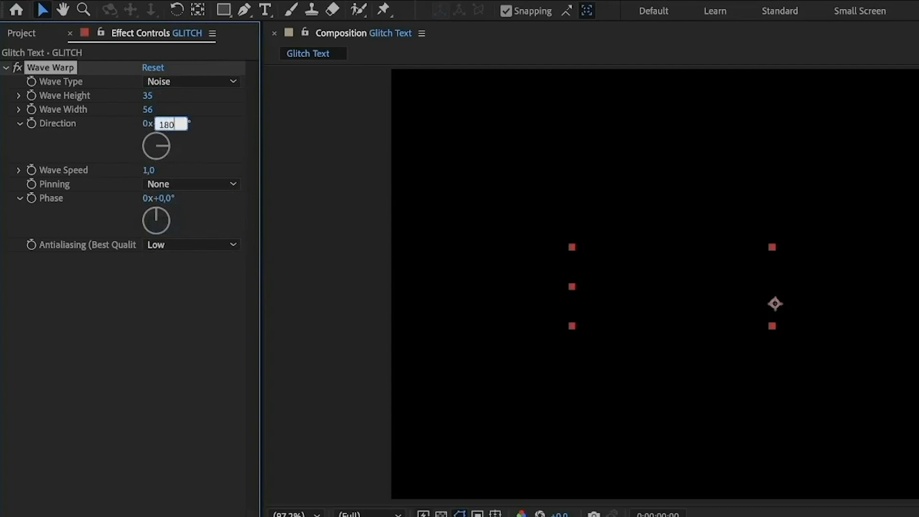
pyautogui.click(150, 171)
pyautogui.write('0')
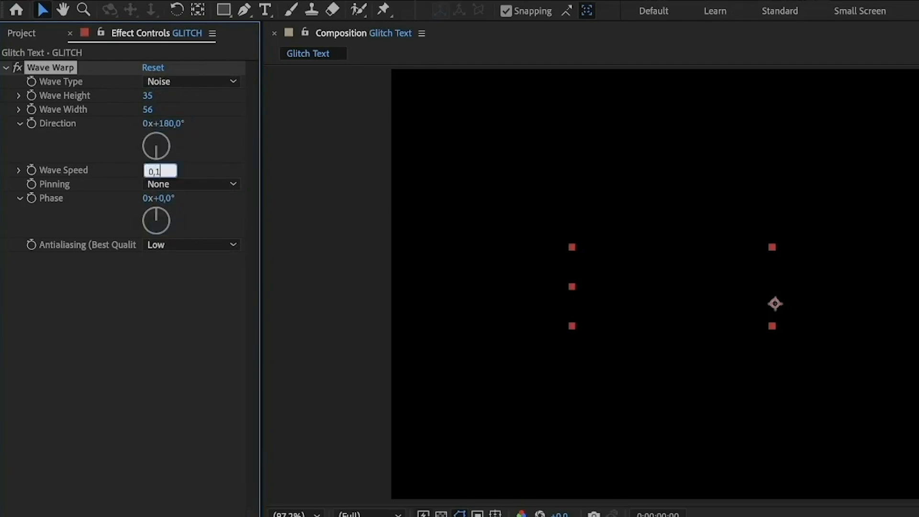
pyautogui.write(',1')
pyautogui.click(136, 327)
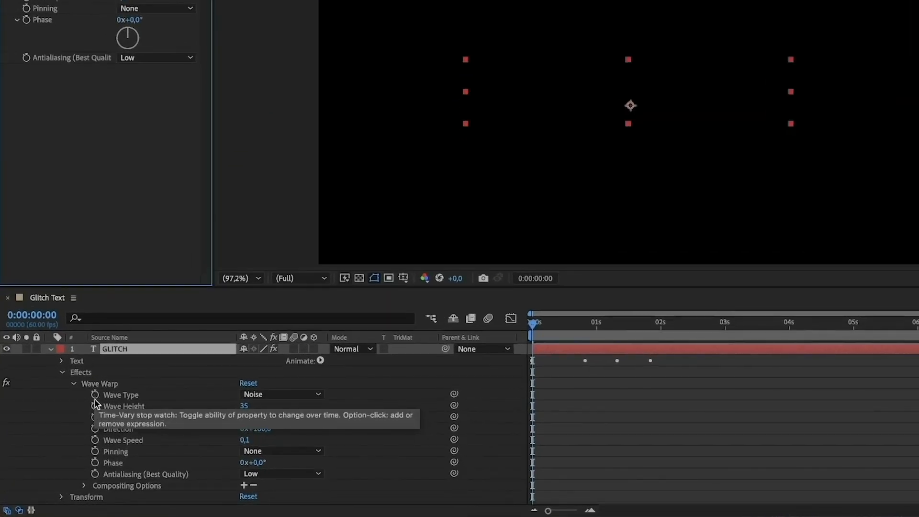
# Step: Keyframe Wave Warp's Wave Height from 35 at 0:00:00:00 to 86 at 0:00:00:20
pyautogui.click(95, 406)
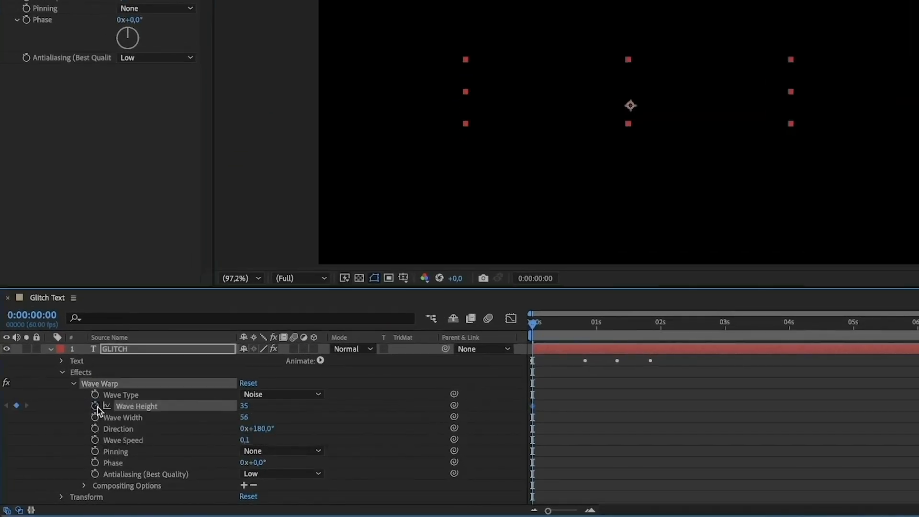
pyautogui.hotkey('shift', 'pagedown')
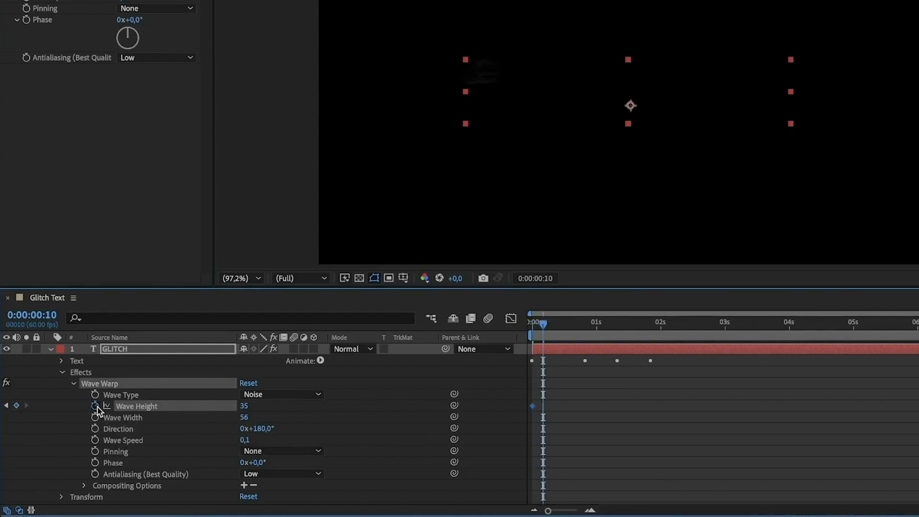
pyautogui.hotkey('shift', 'pagedown')
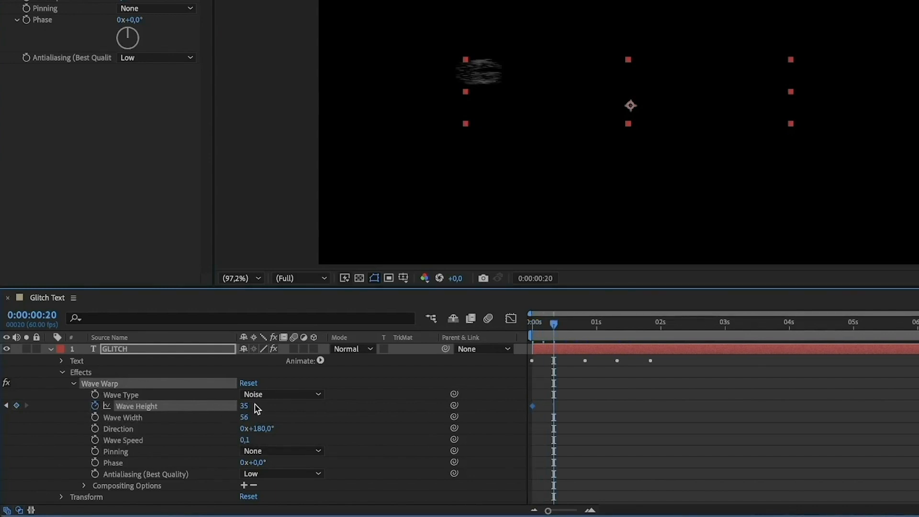
pyautogui.moveTo(254, 405); pyautogui.dragTo(279, 409)
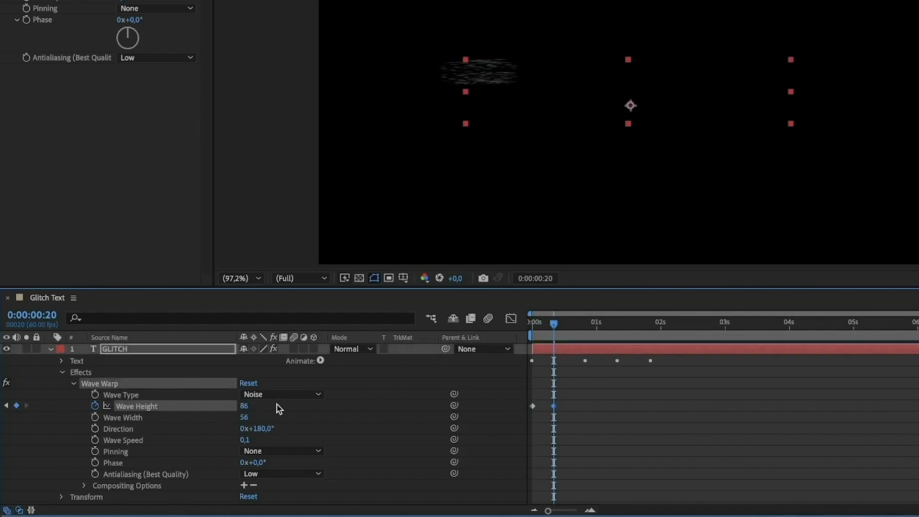
# Step: Add a Wave Height keyframe of 0 at 0:00:00:40
pyautogui.hotkey('shift', 'pagedown')
pyautogui.hotkey('shift', 'pagedown')
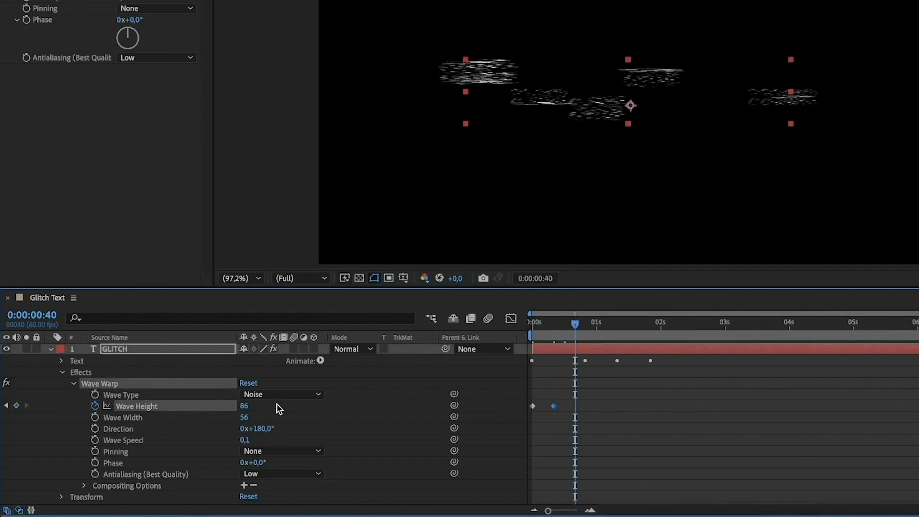
pyautogui.click(247, 407)
pyautogui.write('0')
pyautogui.press('Return')
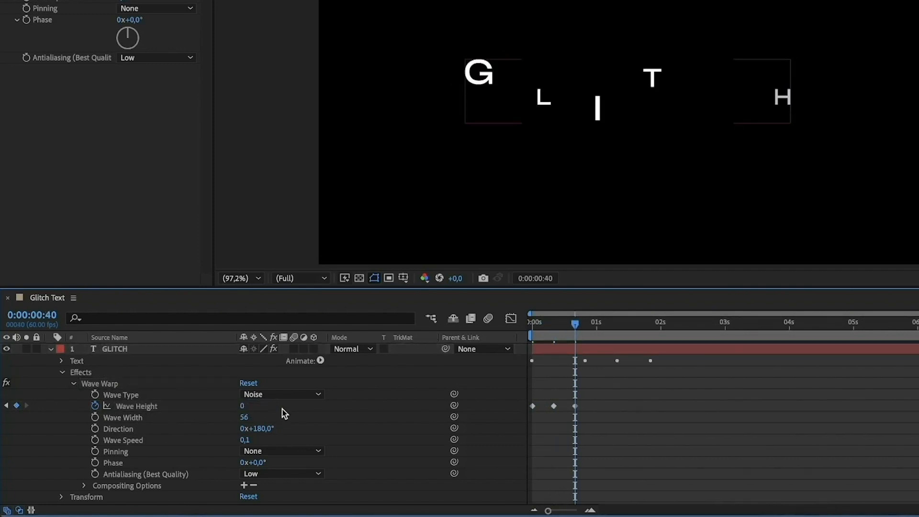
# Step: Add a Wave Height keyframe at 0:00:01:00 that holds the value at 0
pyautogui.hotkey('shift', 'pagedown')
pyautogui.hotkey('shift', 'pagedown')
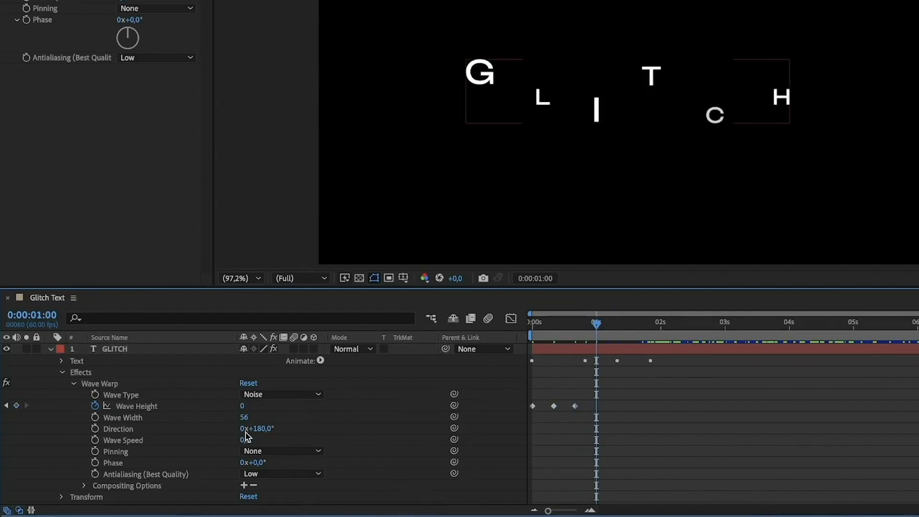
pyautogui.click(7, 406)
pyautogui.hotkey('shift', 'pagedown')
pyautogui.hotkey('shift', 'pagedown')
pyautogui.click(16, 405)
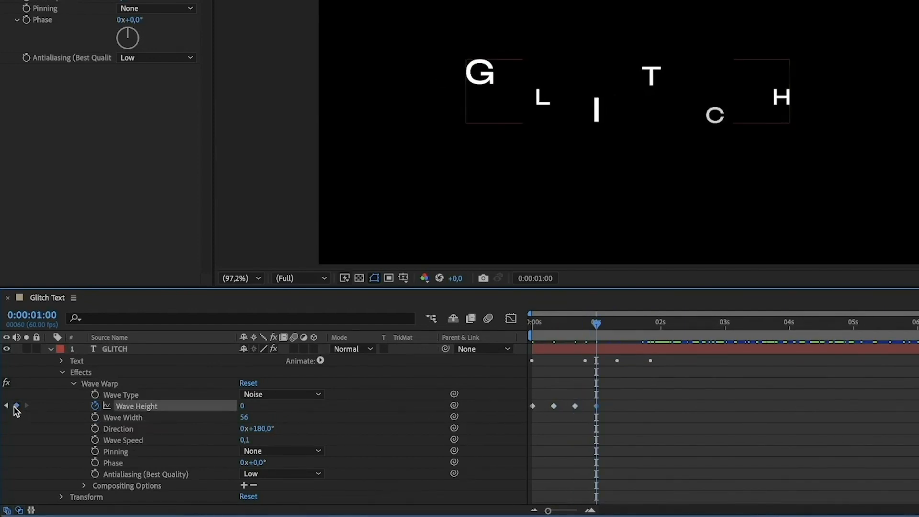
# Step: Add a Wave Height keyframe of 87 at 0:00:01:20
pyautogui.hotkey('shift', 'pagedown')
pyautogui.hotkey('shift', 'pagedown')
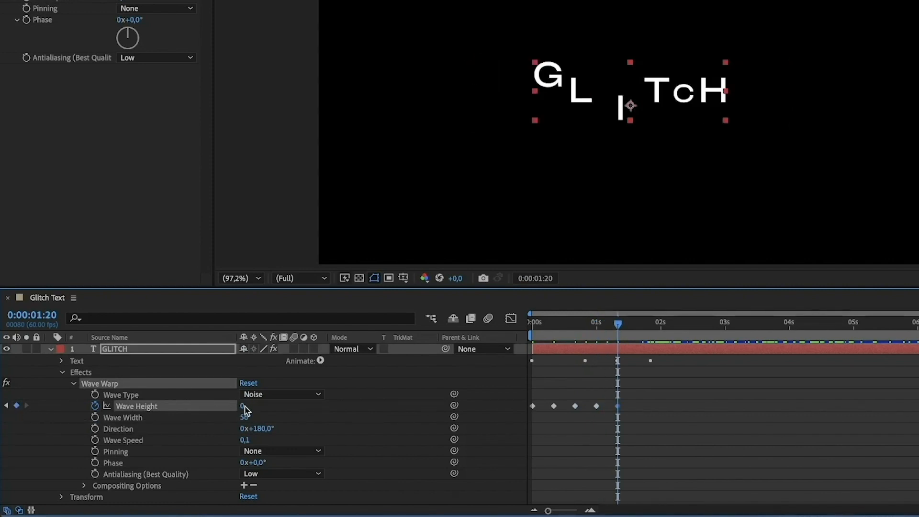
pyautogui.moveTo(245, 411); pyautogui.dragTo(294, 398)
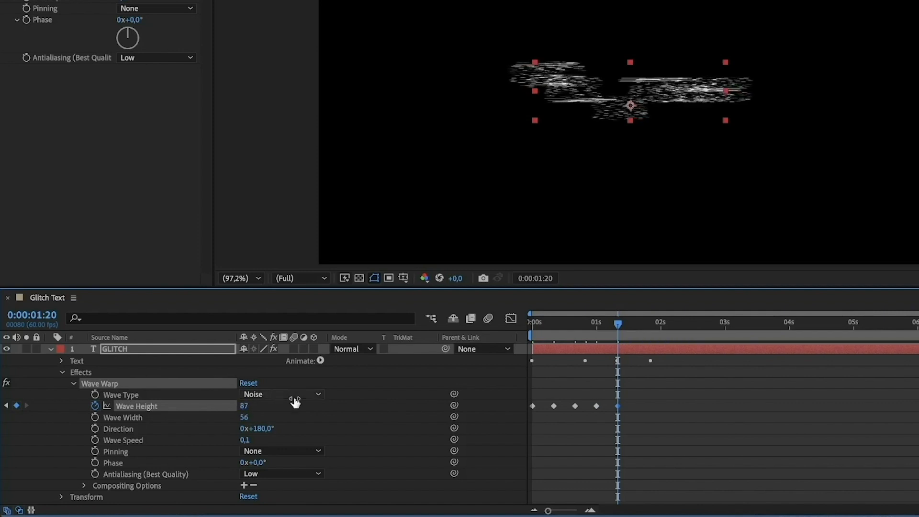
# Step: Add a Wave Height keyframe of 0 at 0:00:01:40
pyautogui.press('space')
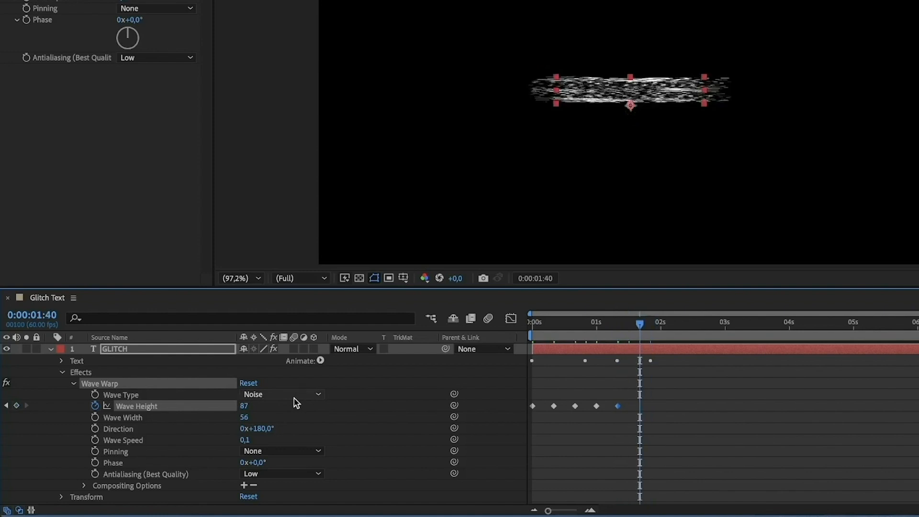
pyautogui.click(16, 406)
pyautogui.click(250, 406)
pyautogui.write('0')
pyautogui.press('Return')
# Step: Preview the glitch text animation several times from the start of the composition
pyautogui.press('Home')
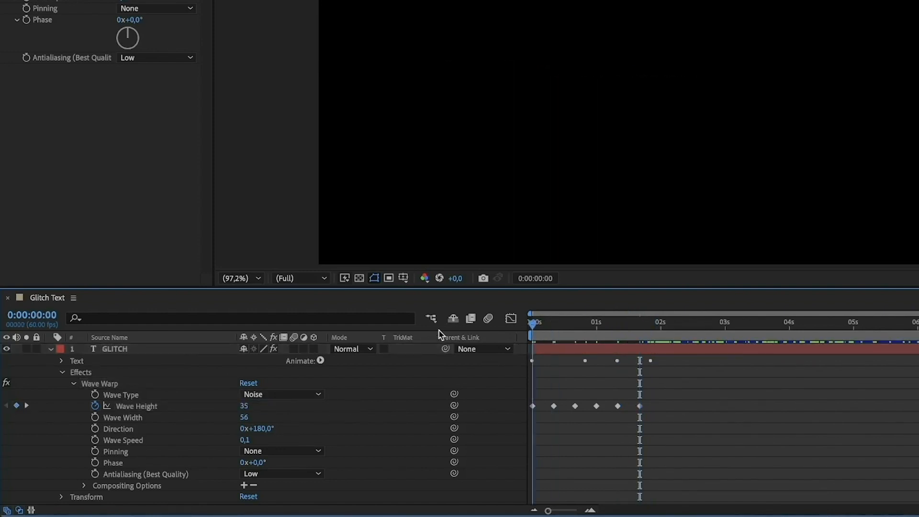
pyautogui.press('space')
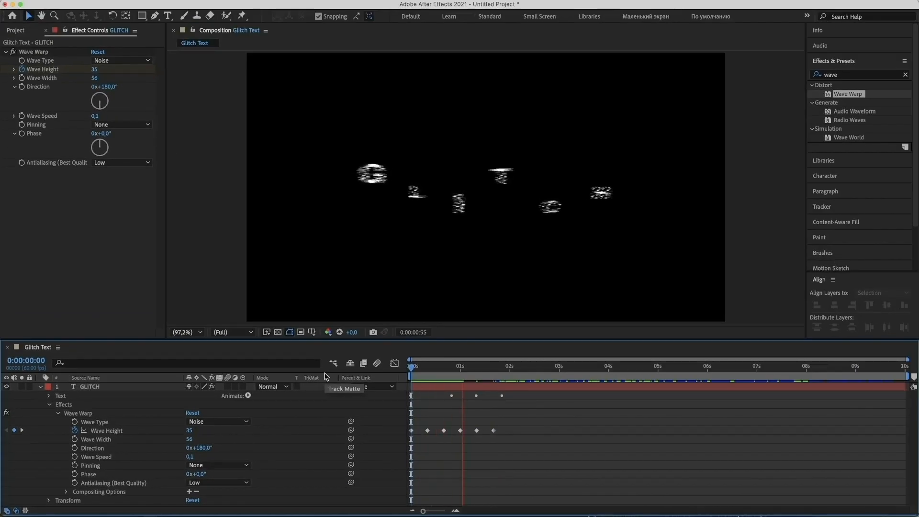
pyautogui.press('space')
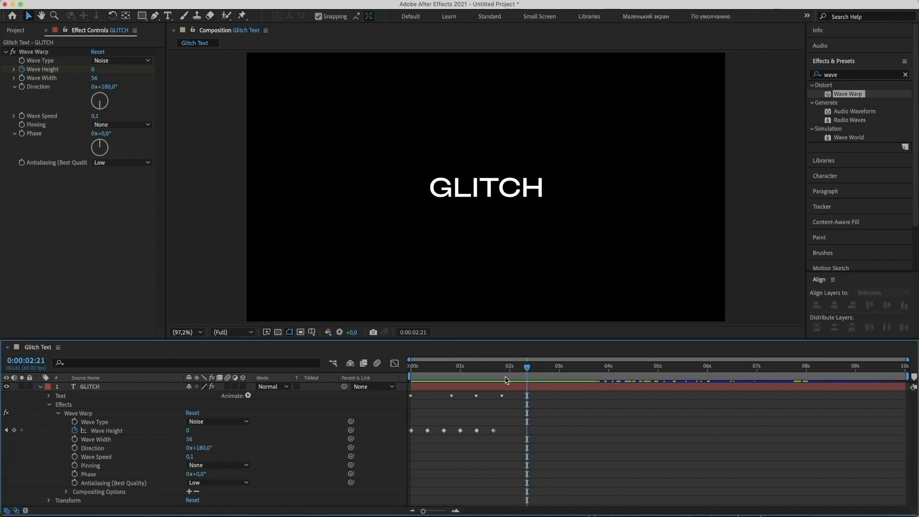
pyautogui.moveTo(506, 372); pyautogui.dragTo(388, 391)
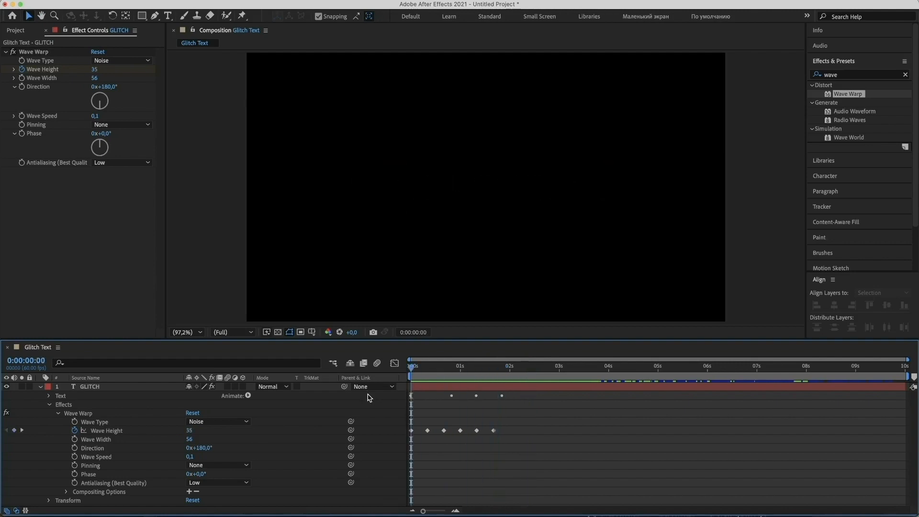
pyautogui.press('space')
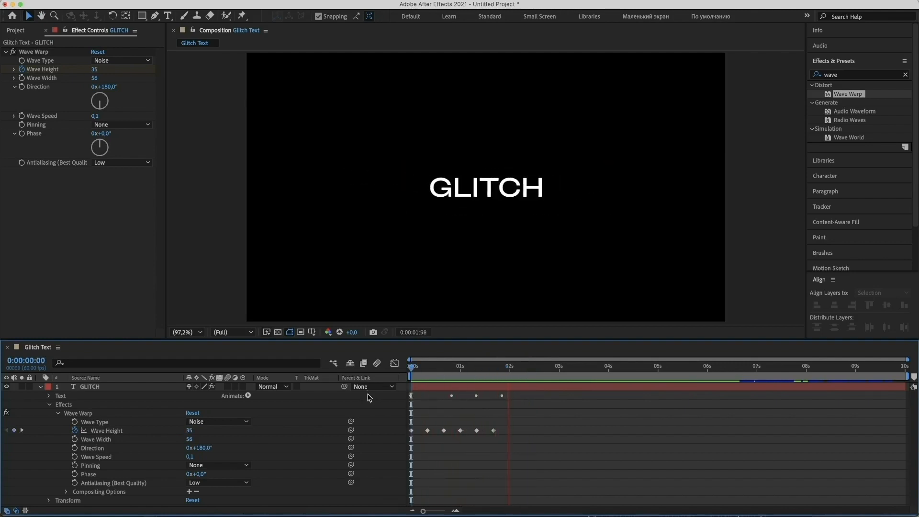
pyautogui.press('space')
pyautogui.moveTo(420, 374); pyautogui.dragTo(349, 377)
pyautogui.press('space')
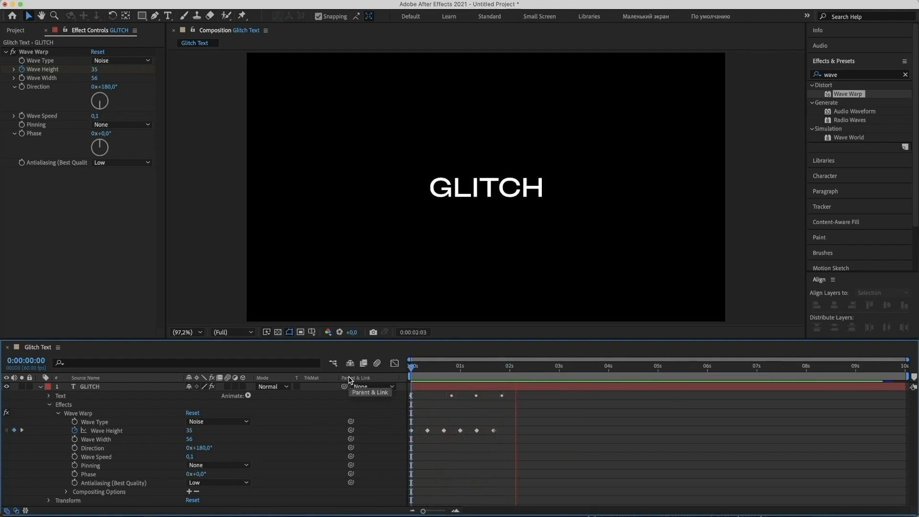
pyautogui.press('space')
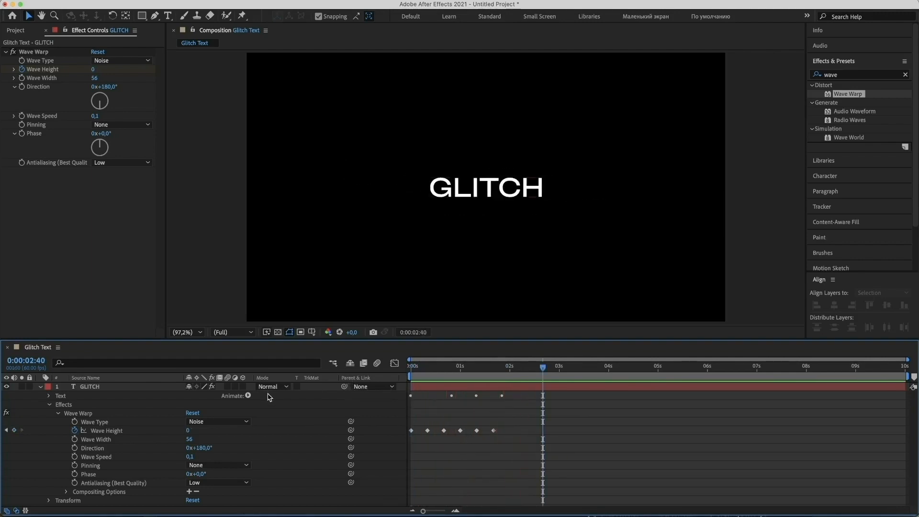
# Step: Pre-compose the GLITCH text layer with all its attributes into a new composition named GLITCH Effects
pyautogui.click(40, 387)
pyautogui.click(93, 388)
pyautogui.rightClick(115, 389)
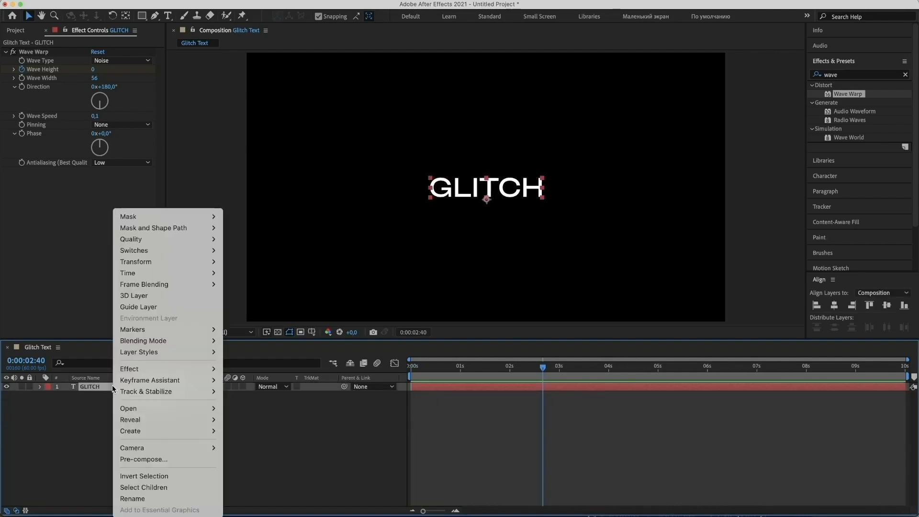
pyautogui.click(149, 460)
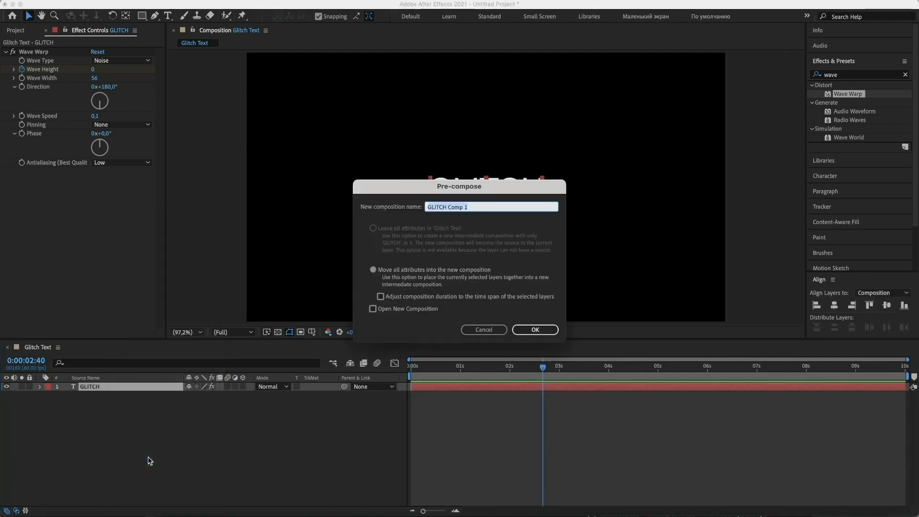
pyautogui.click(479, 203)
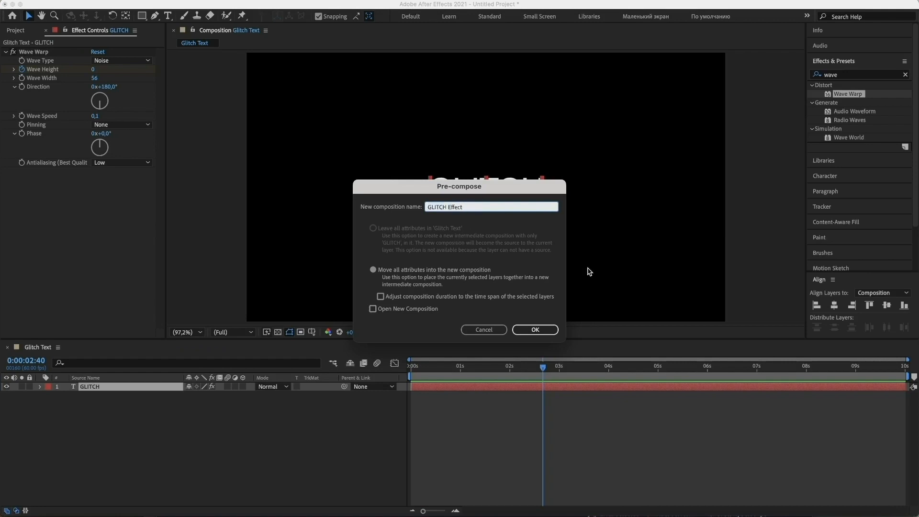
pyautogui.write('Effects')
pyautogui.click(534, 329)
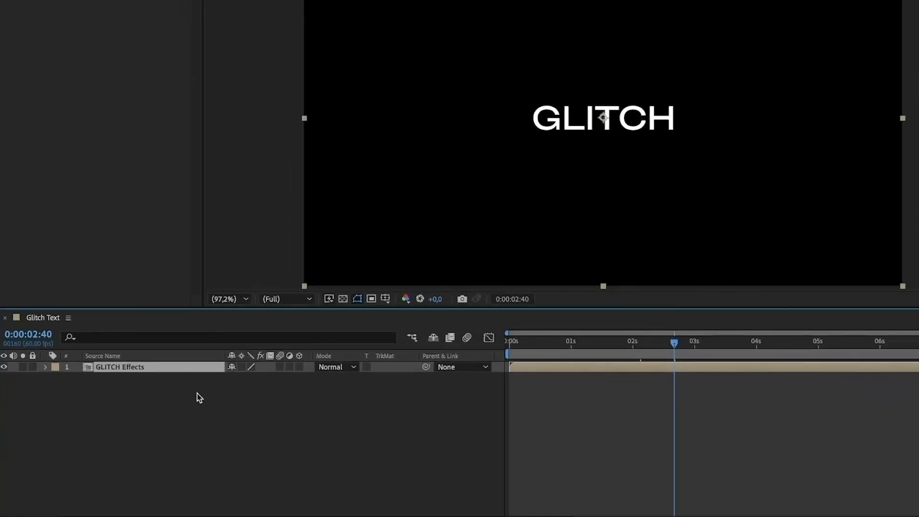
# Step: Duplicate the GLITCH Effects layer twice and shift the top copy to start at 0:00:00:10
pyautogui.hotkey('ctrl', 'd')
pyautogui.hotkey('ctrl', 'd')
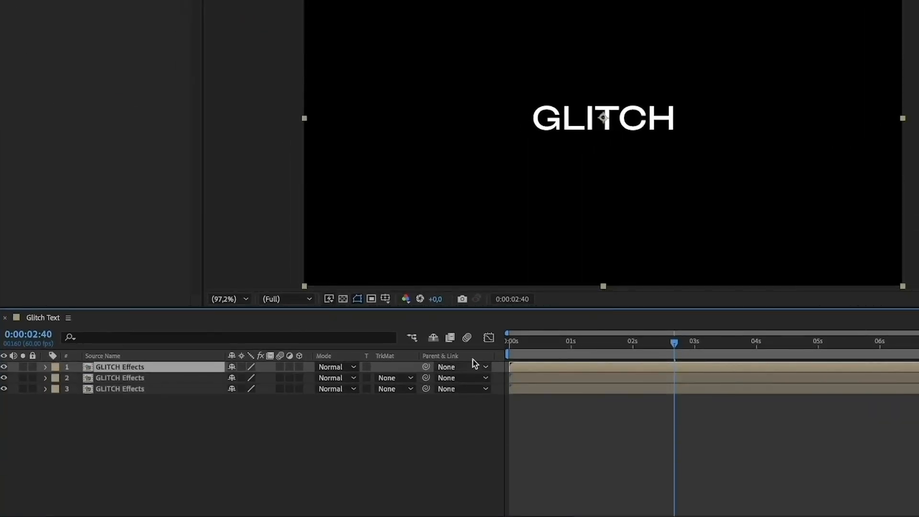
pyautogui.moveTo(517, 343); pyautogui.dragTo(503, 344)
pyautogui.hotkey('shift', 'pagedown')
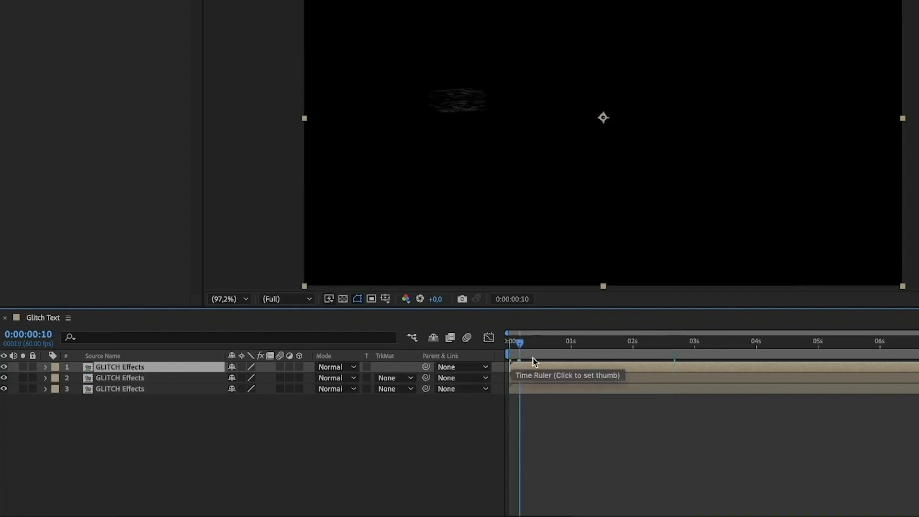
pyautogui.press('[')
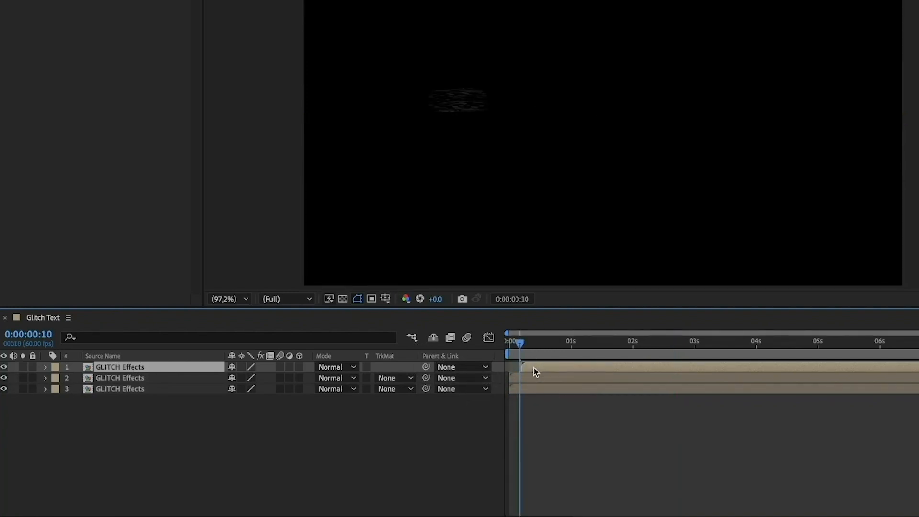
pyautogui.moveTo(533, 368); pyautogui.dragTo(531, 367)
# Step: Shift the middle GLITCH Effects layer to start at 0:00:00:05
pyautogui.press('pageup')
pyautogui.press('pageup')
pyautogui.press('pageup')
pyautogui.press('pageup')
pyautogui.press('pageup')
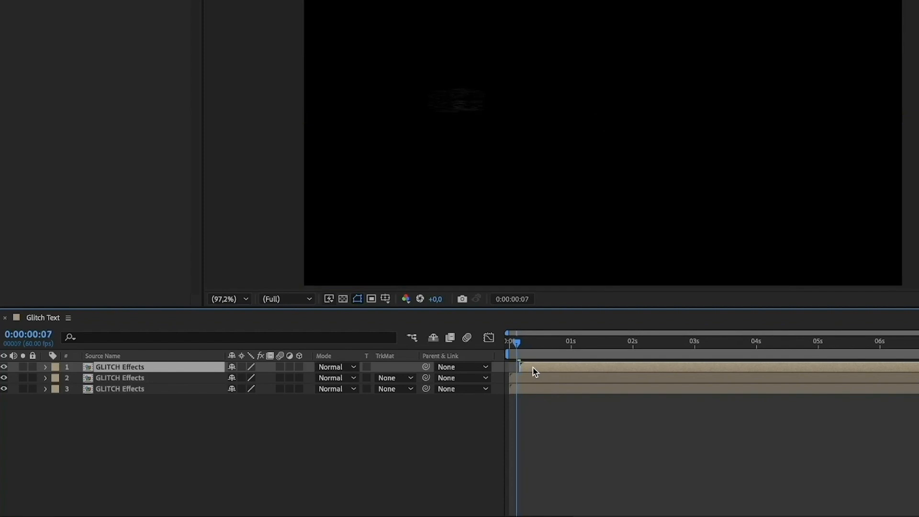
pyautogui.click(530, 378)
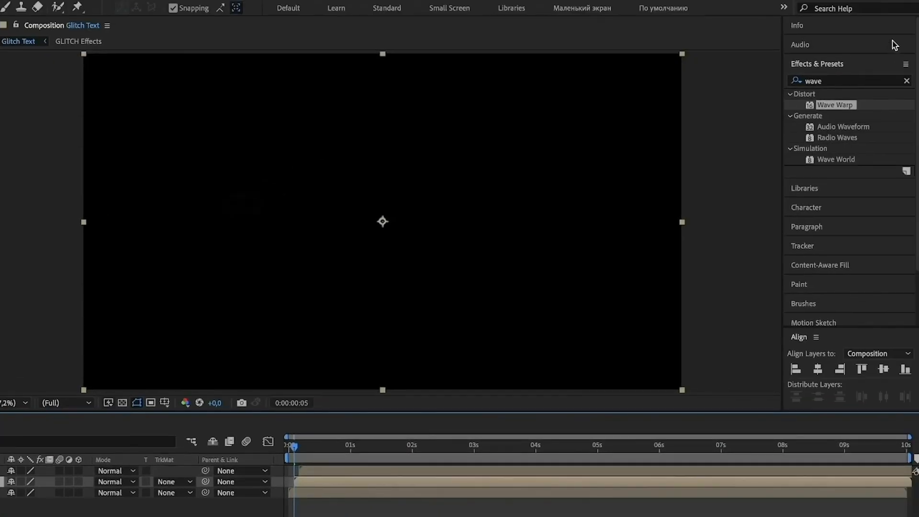
# Step: Find the Fill effect and apply it to the middle GLITCH Effects layer with its default red color
pyautogui.click(835, 82)
pyautogui.write('fill')
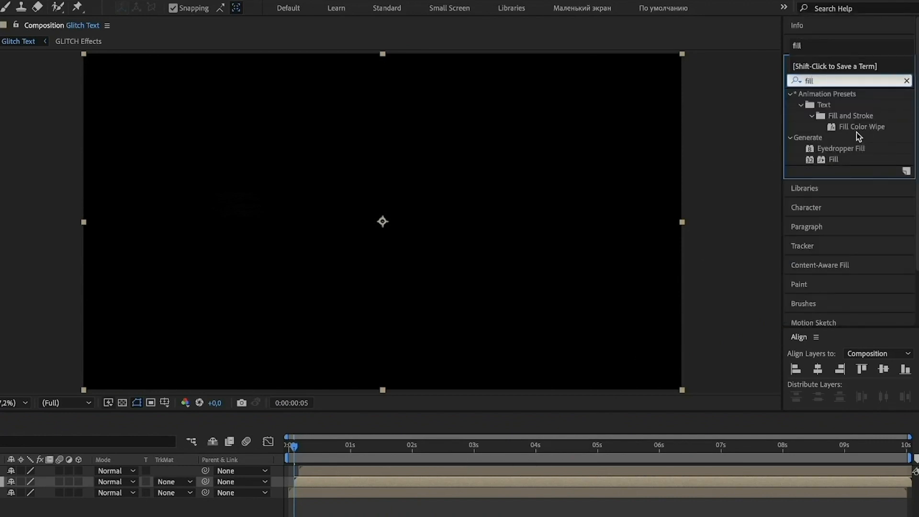
pyautogui.doubleClick(831, 159)
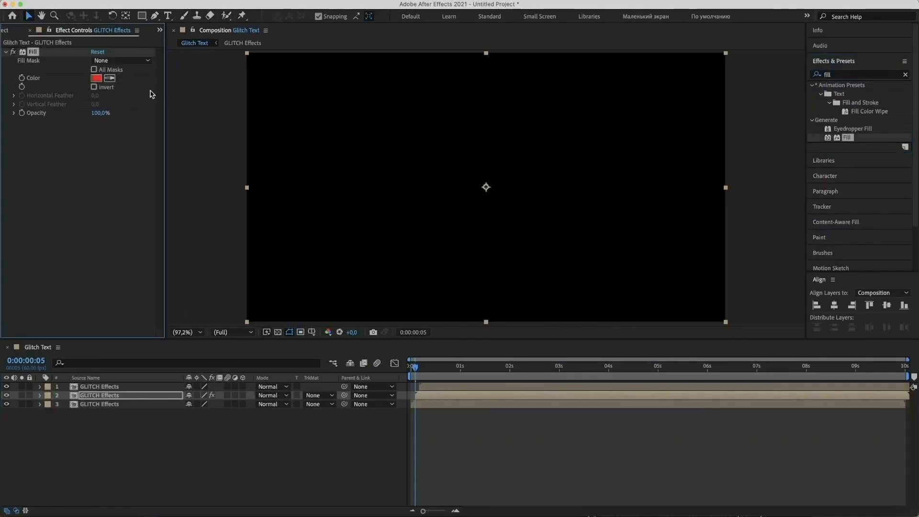
# Step: Apply a Fill effect to the bottom GLITCH Effects layer and set its color to magenta FF00F5
pyautogui.click(145, 404)
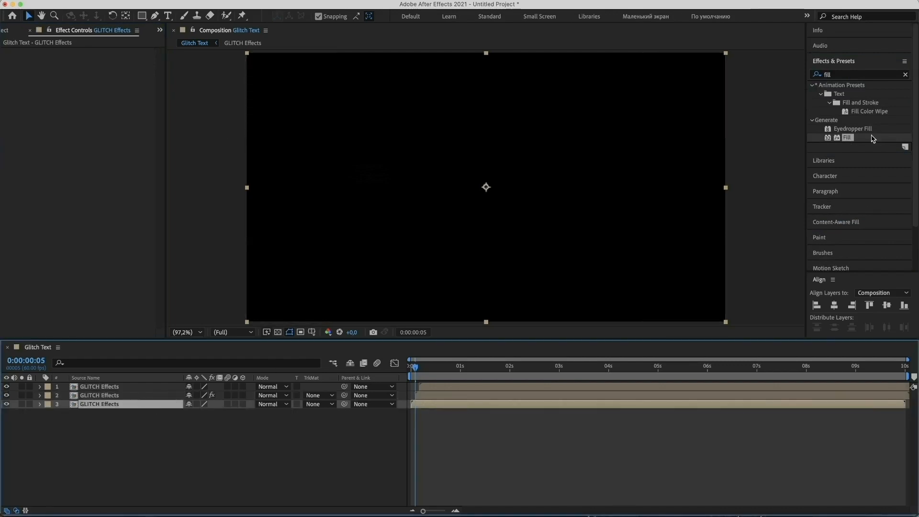
pyautogui.doubleClick(848, 137)
pyautogui.click(96, 78)
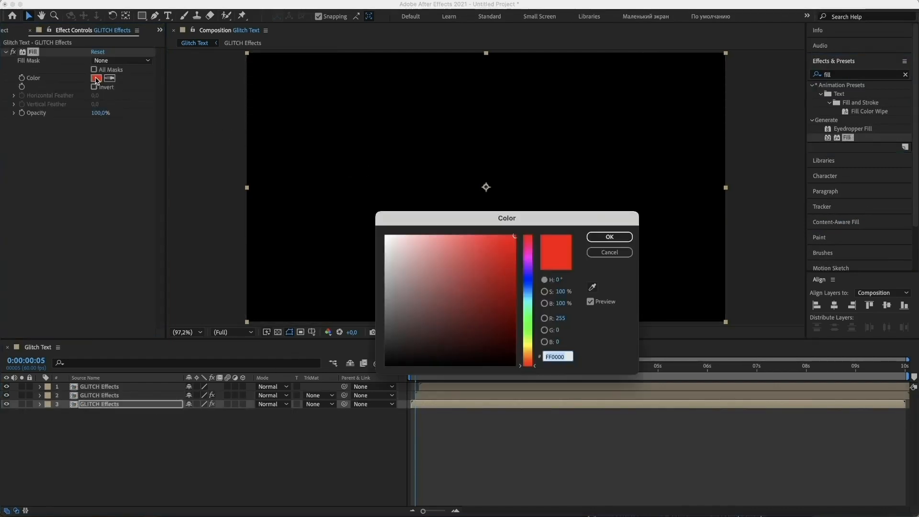
pyautogui.click(529, 263)
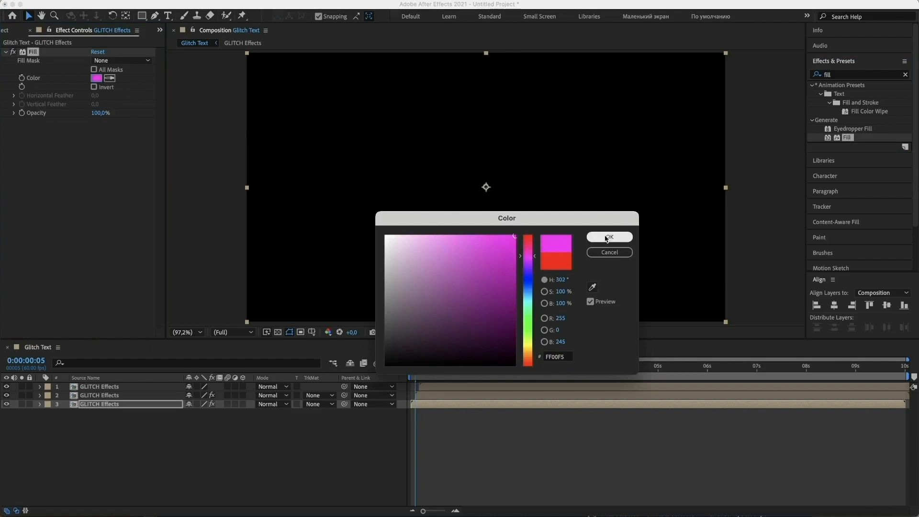
pyautogui.click(609, 237)
# Step: Preview the animation of the three offset, colored GLITCH Effects layers from the start
pyautogui.click(262, 482)
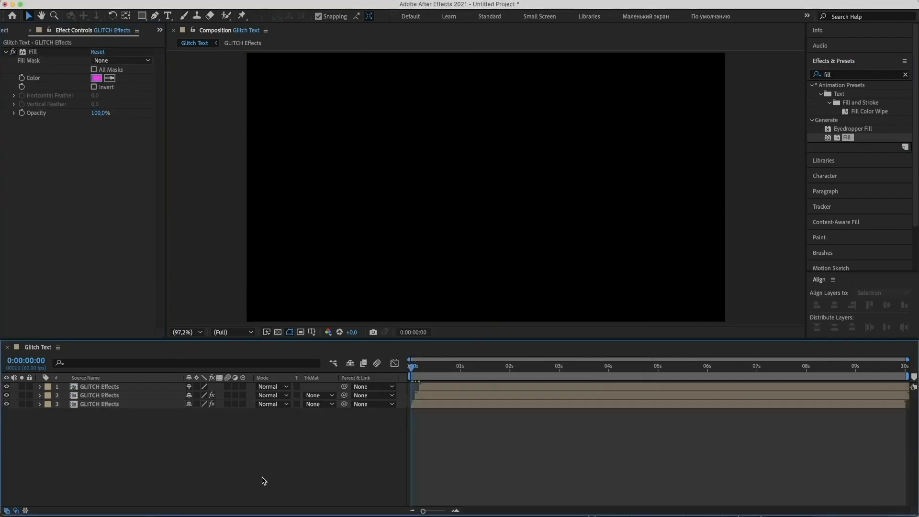
pyautogui.press('space')
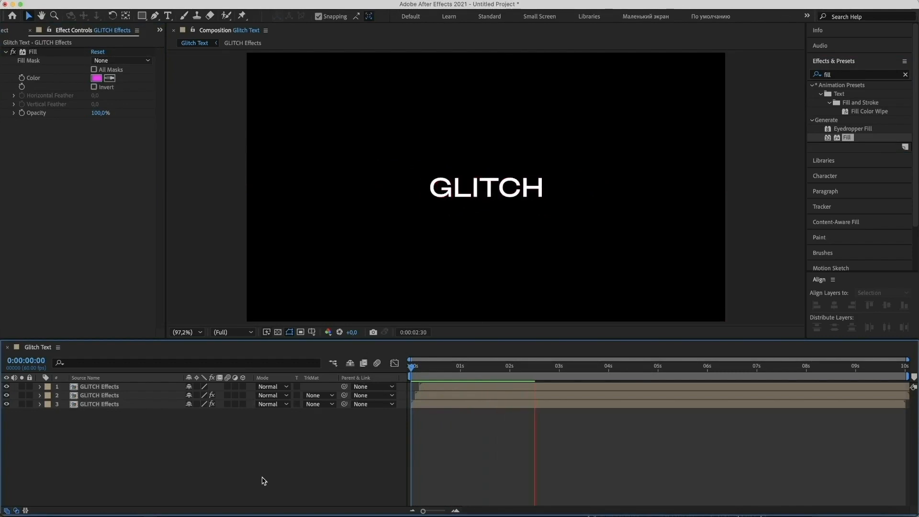
pyautogui.press('space')
pyautogui.press('space')
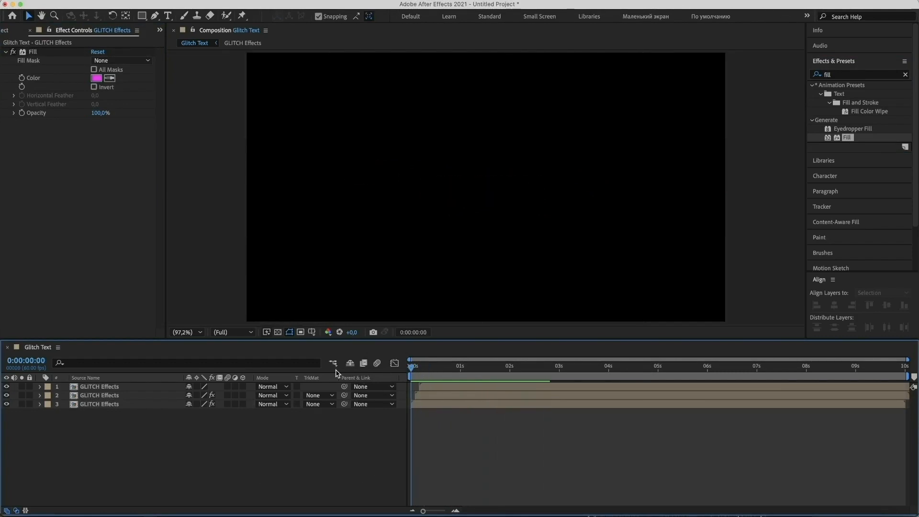